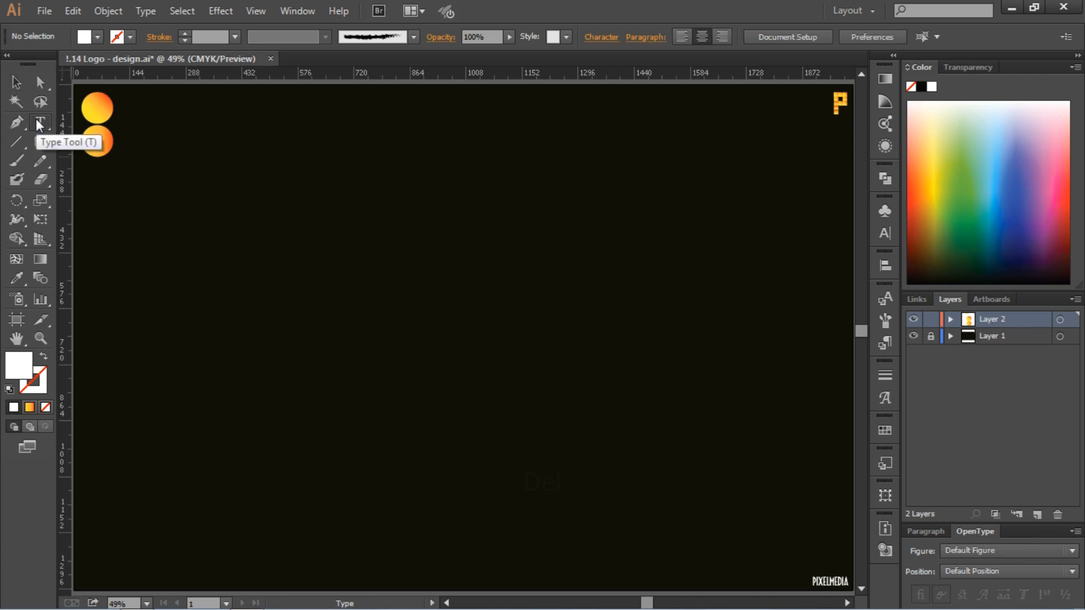
Add the text PIXELMEDIA in capitals to the empty artboard, in Fiesta Regular at 120 pt.
left_click(393, 326)
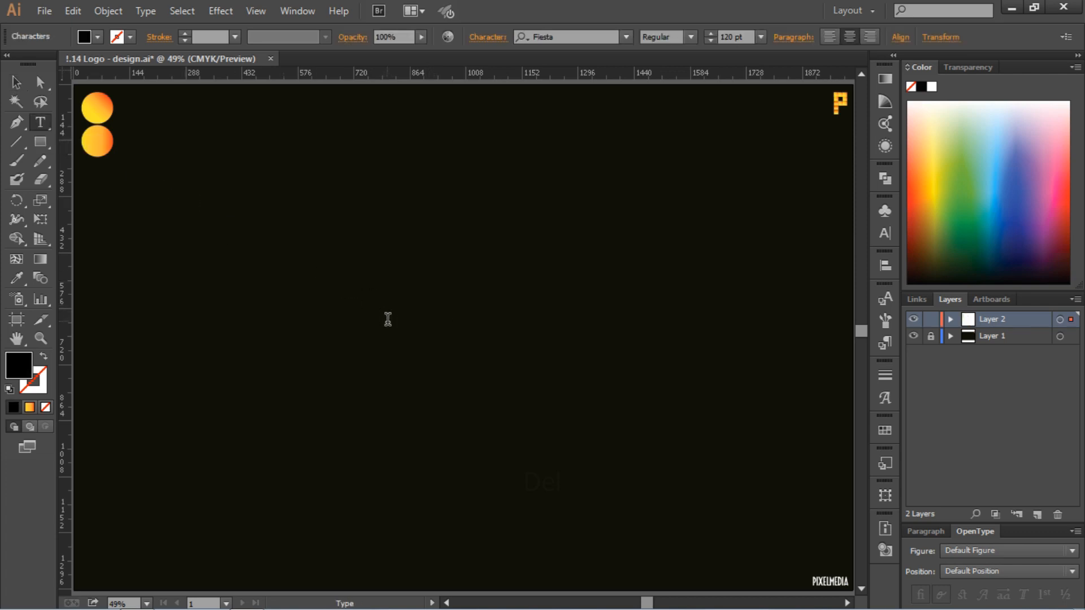
key("Caps_Lock")
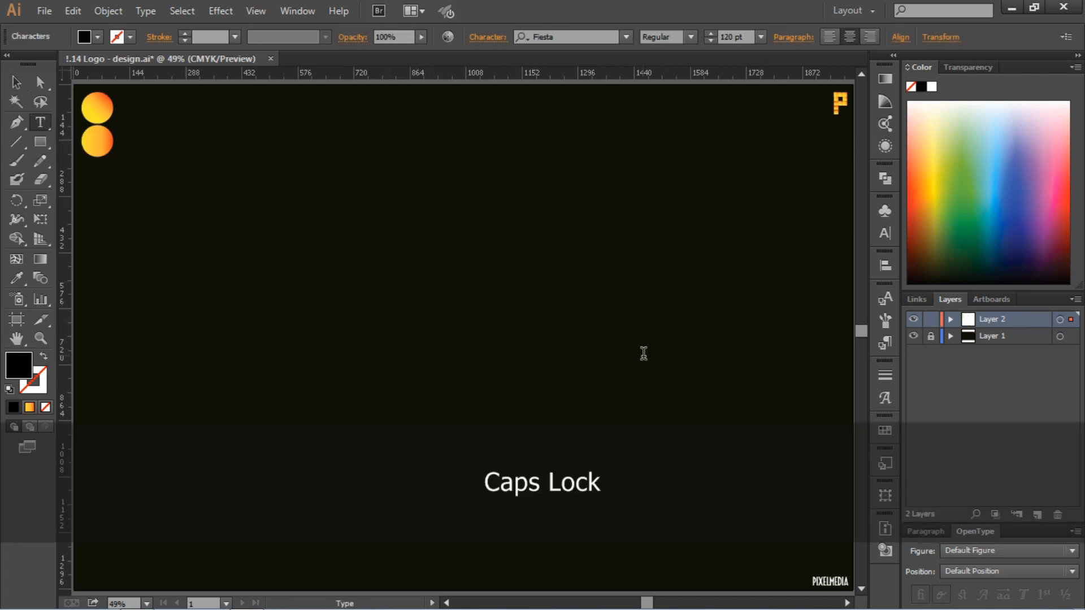
type("PI")
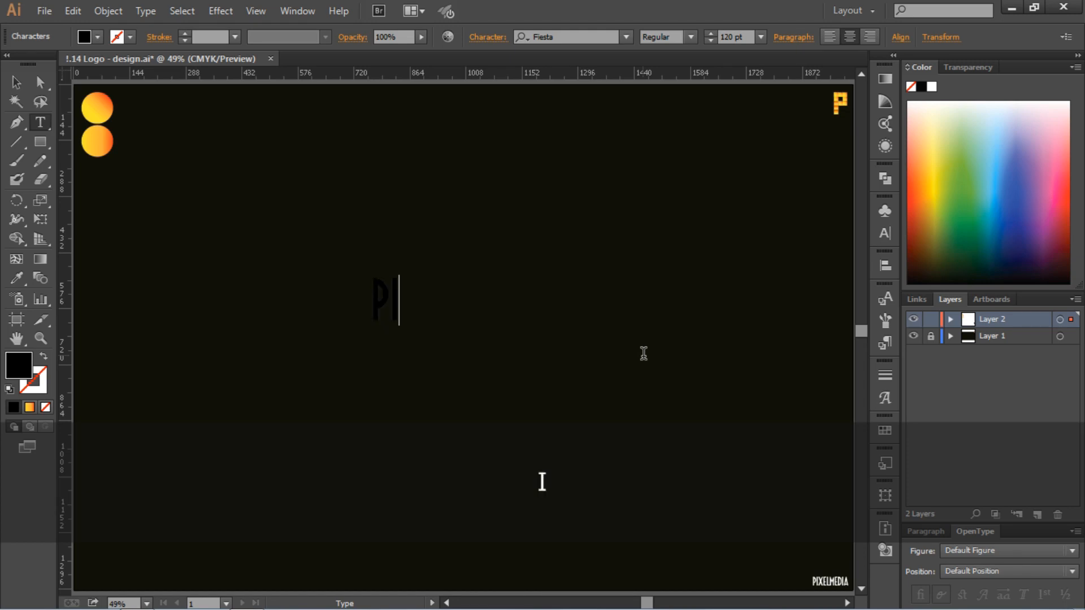
type("XEL")
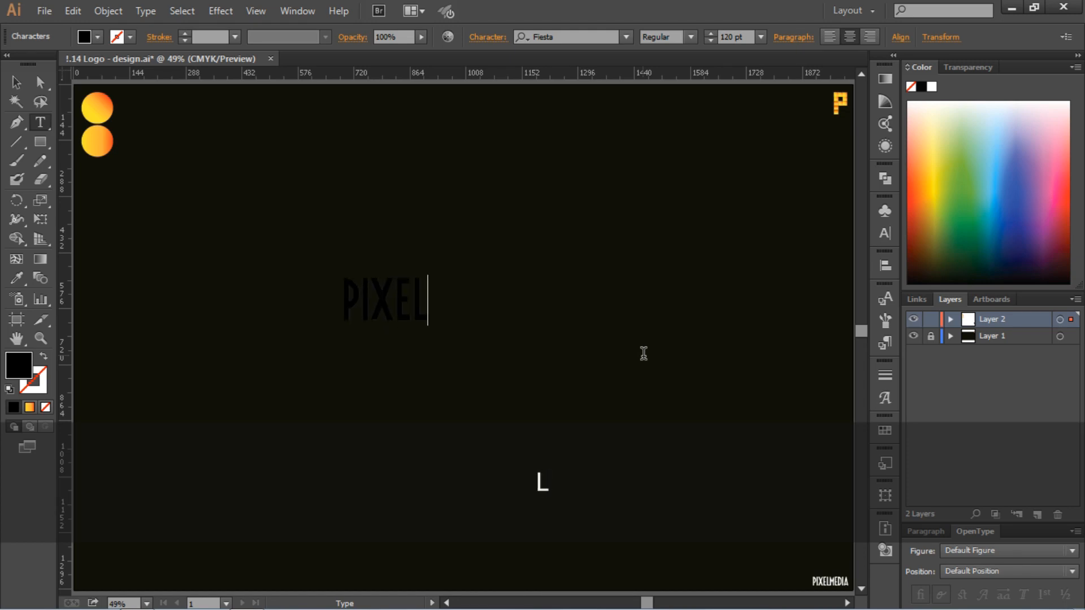
type("MEDIA")
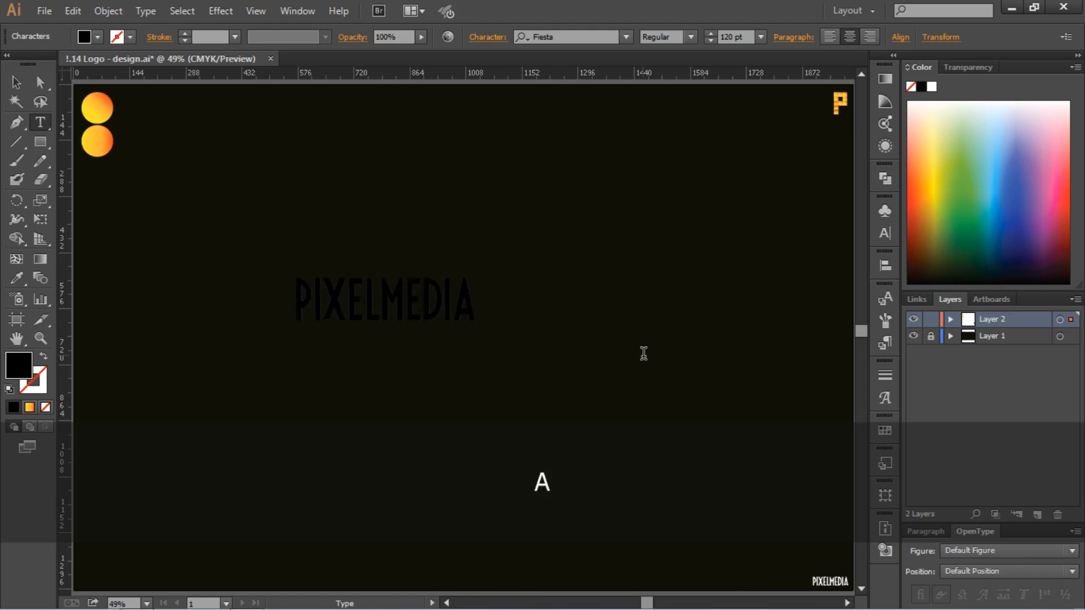
key("Caps_Lock")
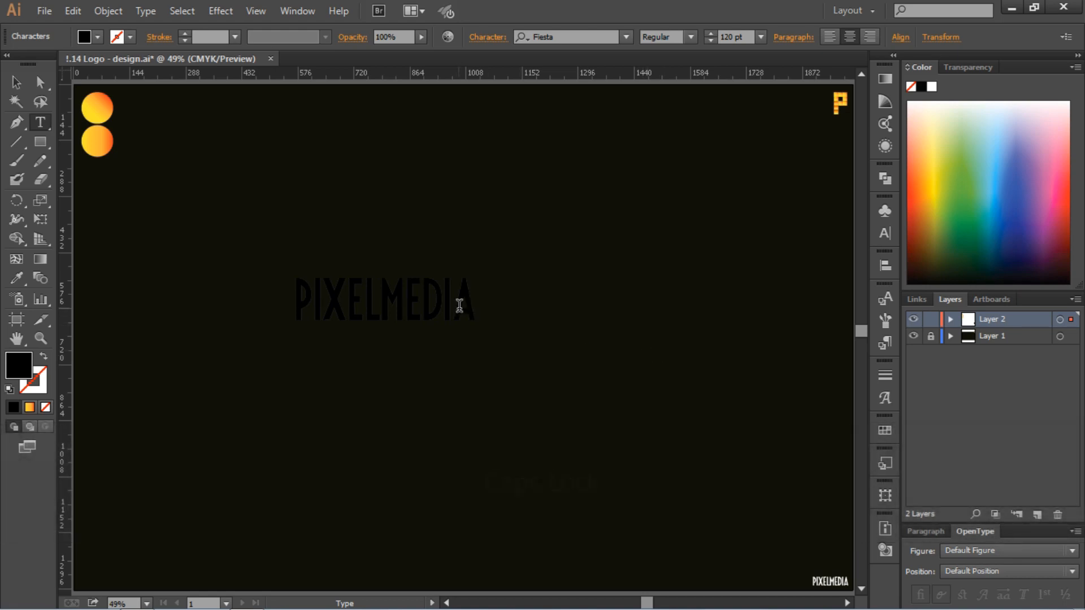
Change the fill colour of the whole PIXELMEDIA text to white.
left_click_drag(479, 305, 298, 307)
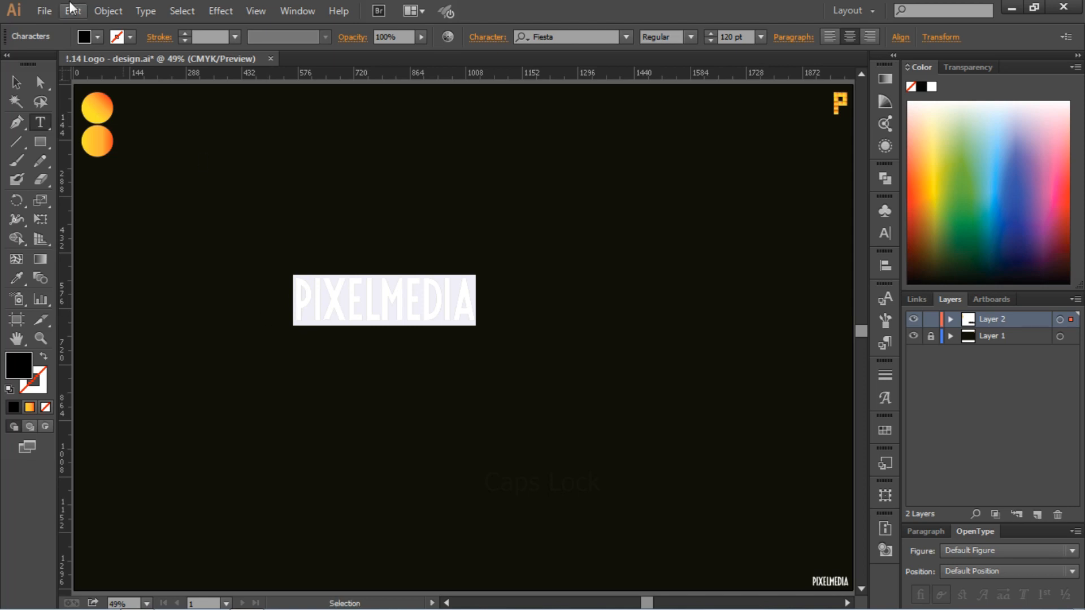
left_click(97, 36)
left_click(32, 68)
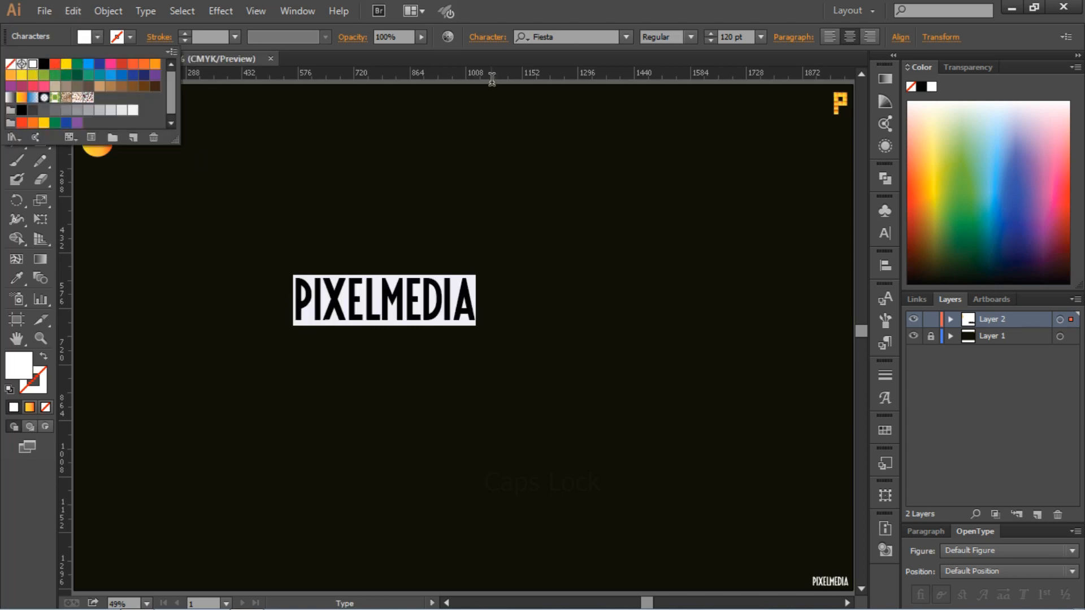
key("Escape")
left_click(16, 84)
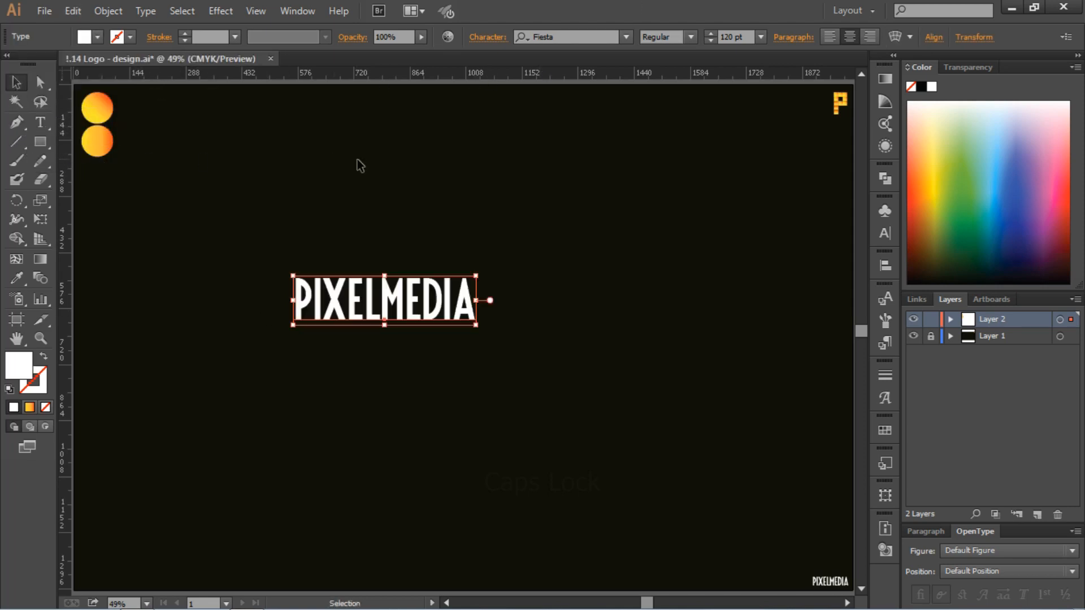
Centre the PIXELMEDIA text horizontally and vertically on the artboard.
left_click(477, 224)
left_click(459, 286)
left_click(880, 273)
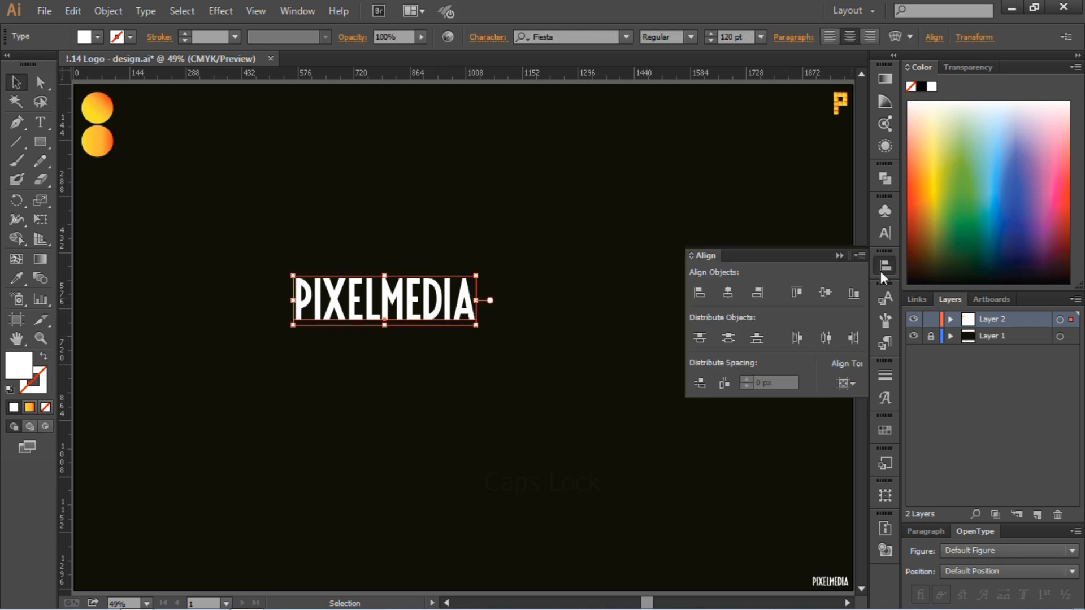
left_click(728, 293)
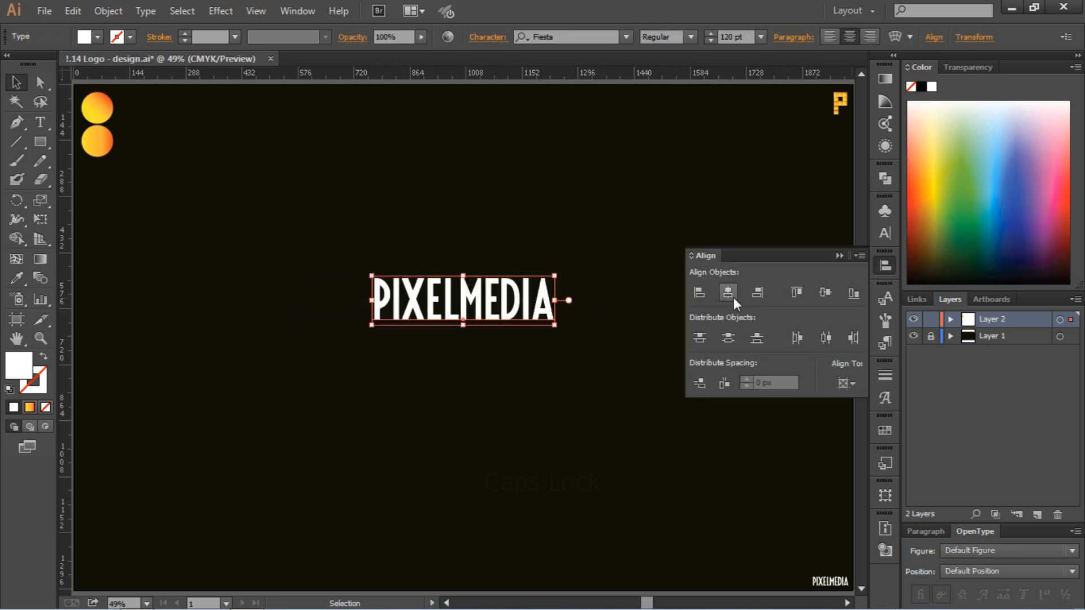
left_click(823, 294)
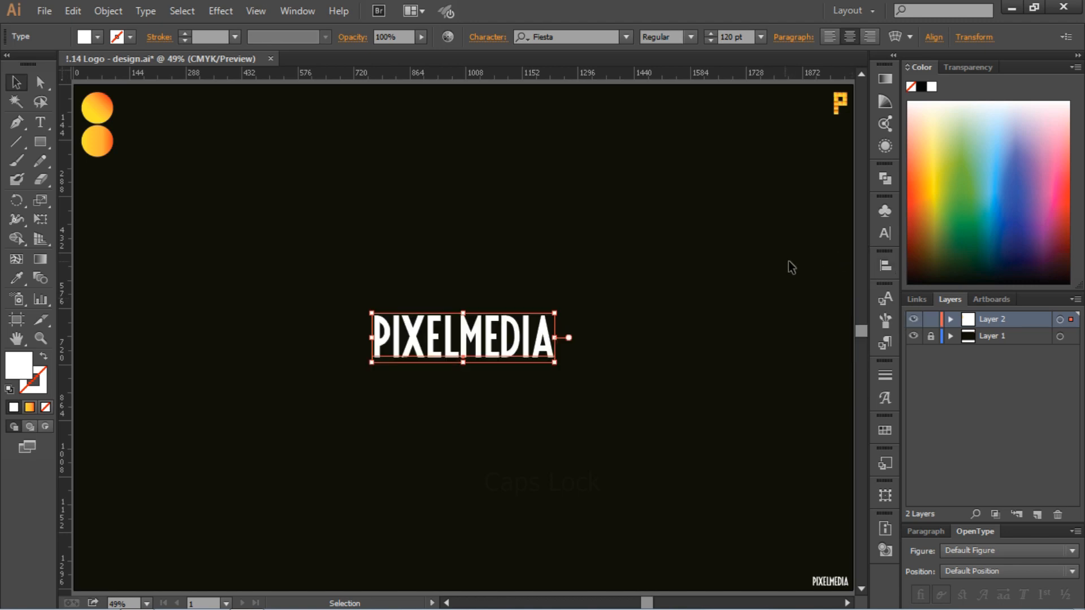
left_click(703, 314)
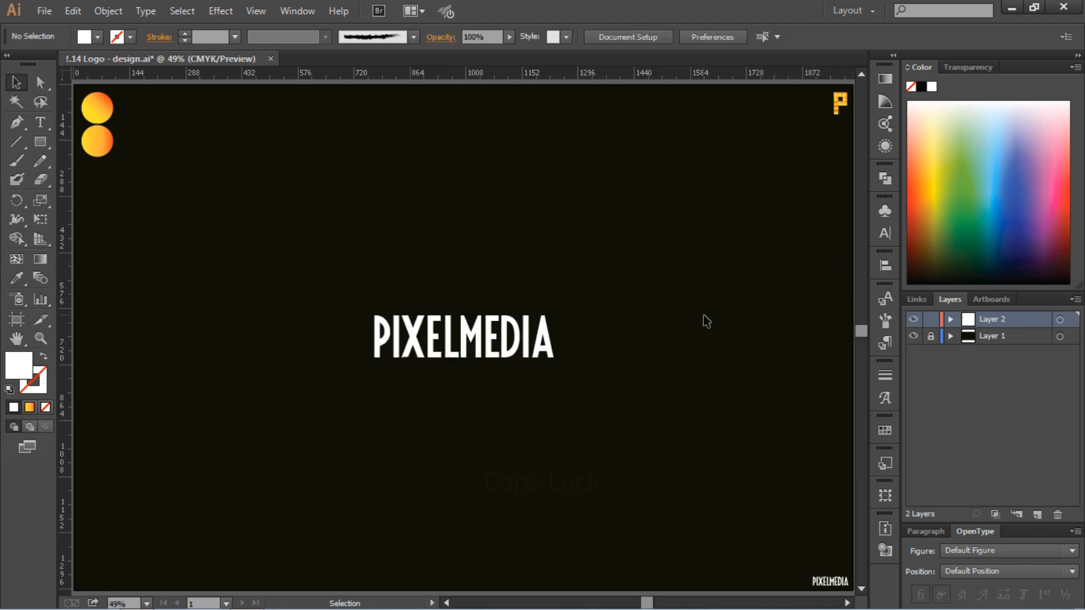
Duplicate the PIXELMEDIA text and place the copy, scaled down to about a third, below the orange P logo.
left_click(545, 353)
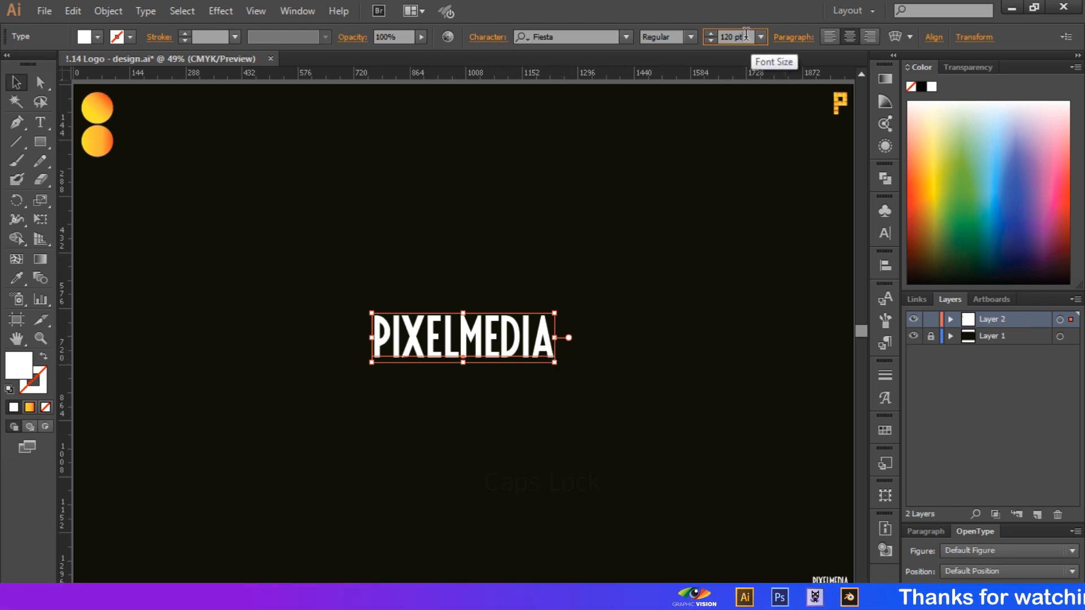
left_click(746, 35)
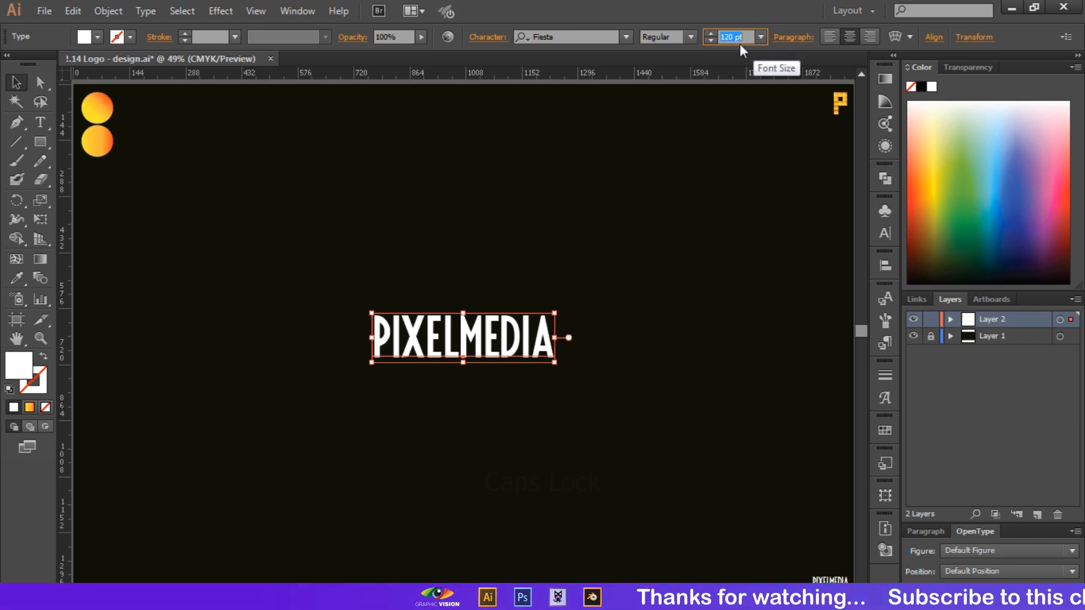
left_click(436, 223)
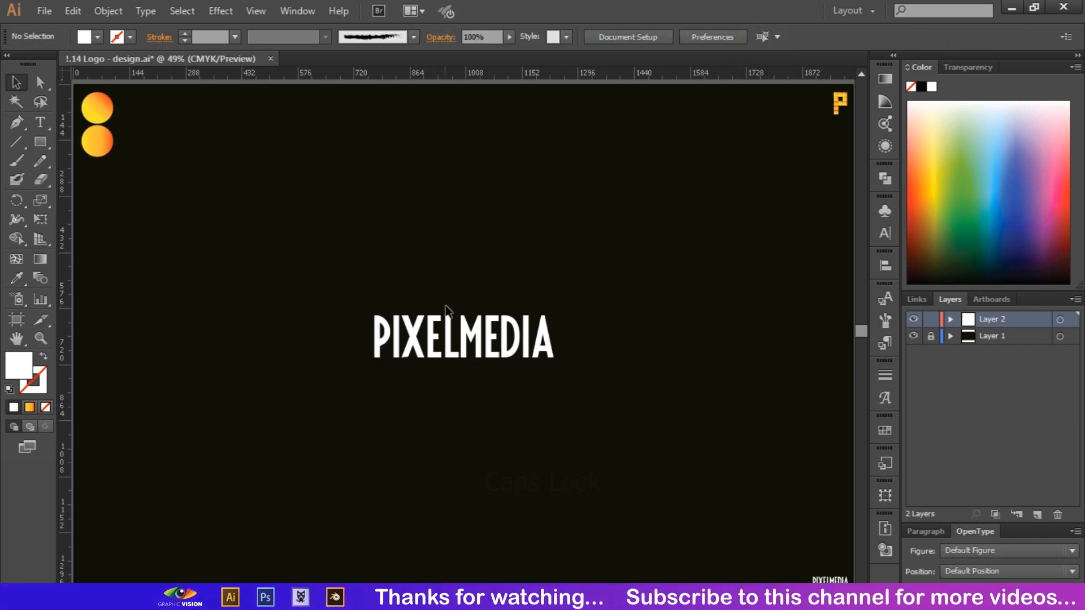
key("ctrl+v")
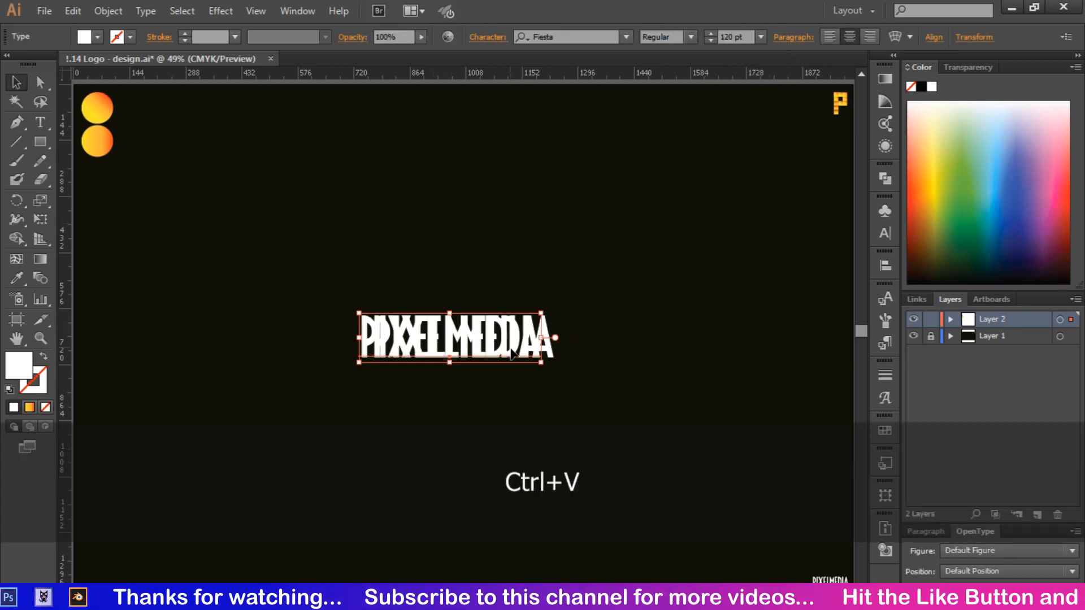
left_click_drag(542, 364, 831, 136)
left_click(642, 223)
Try to colour the centred live PIXELMEDIA text with the lower circle's orange gradient using the Eyedropper.
left_click(525, 337)
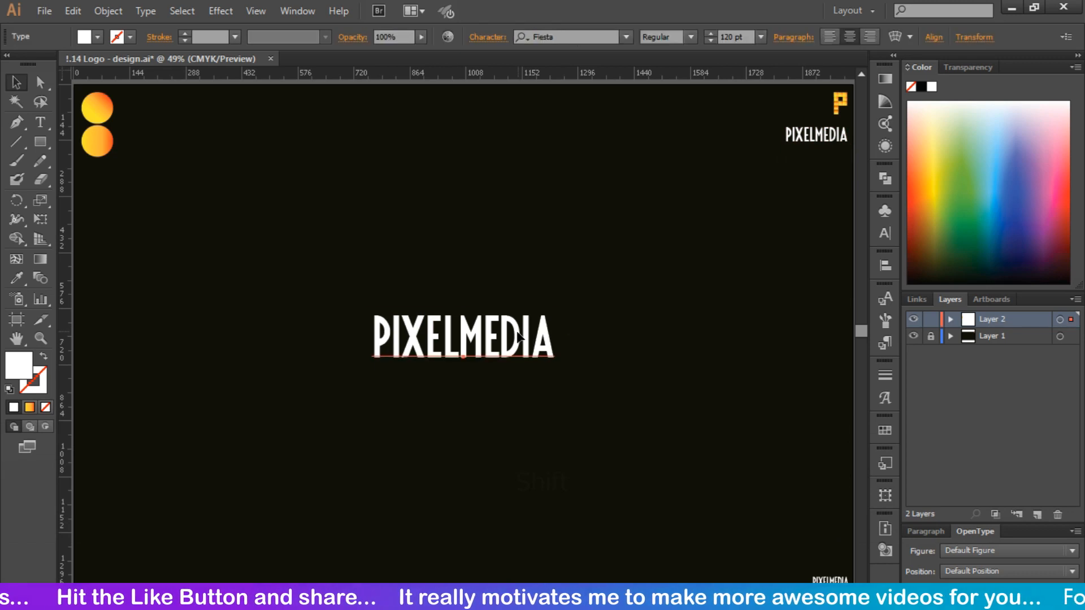
left_click(108, 11)
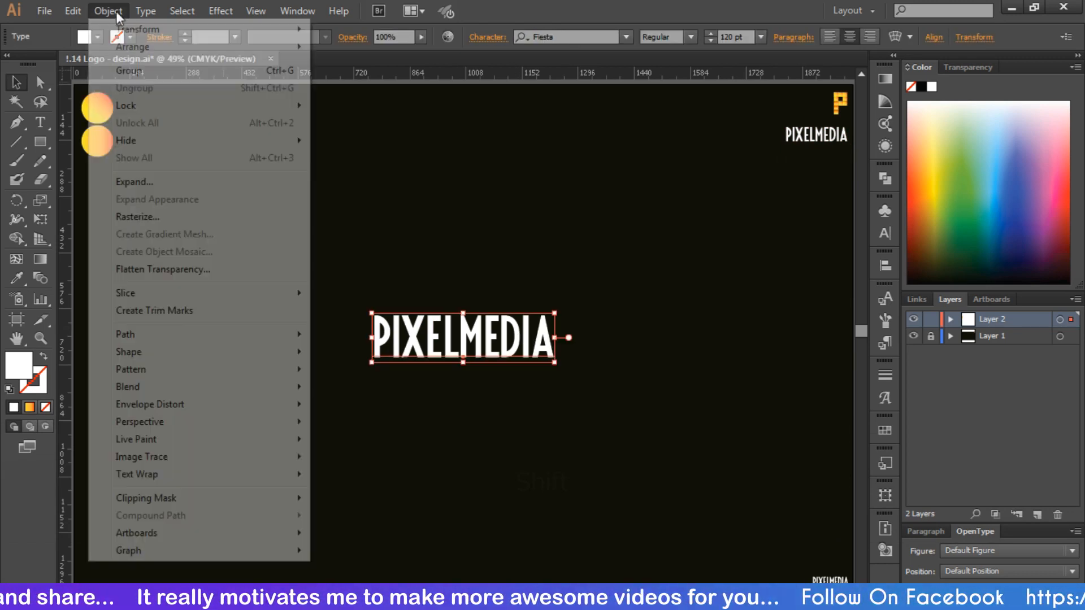
left_click(150, 184)
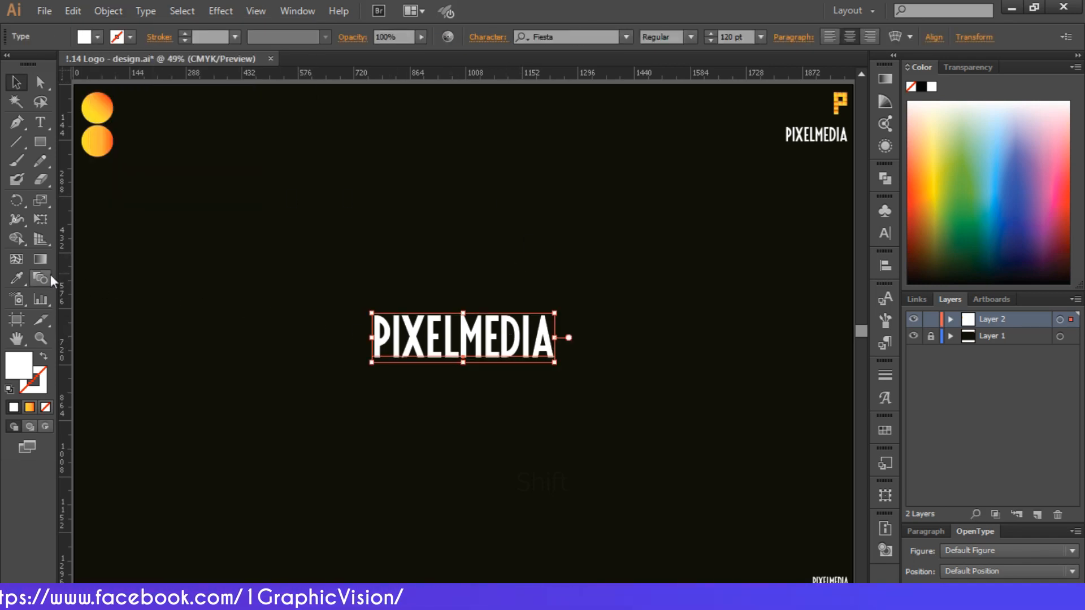
left_click(17, 277)
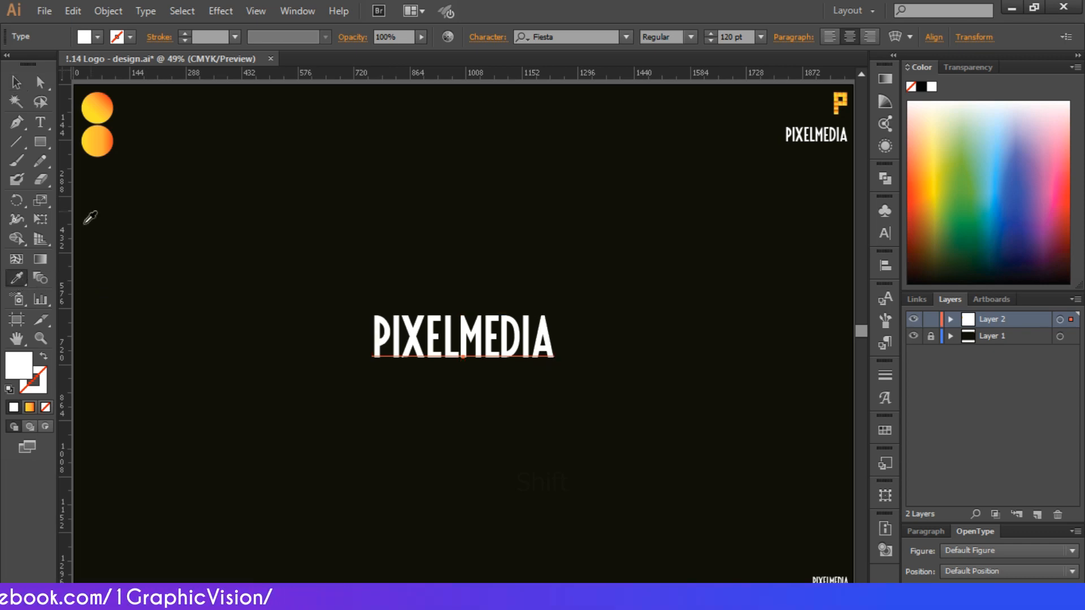
left_click(103, 145)
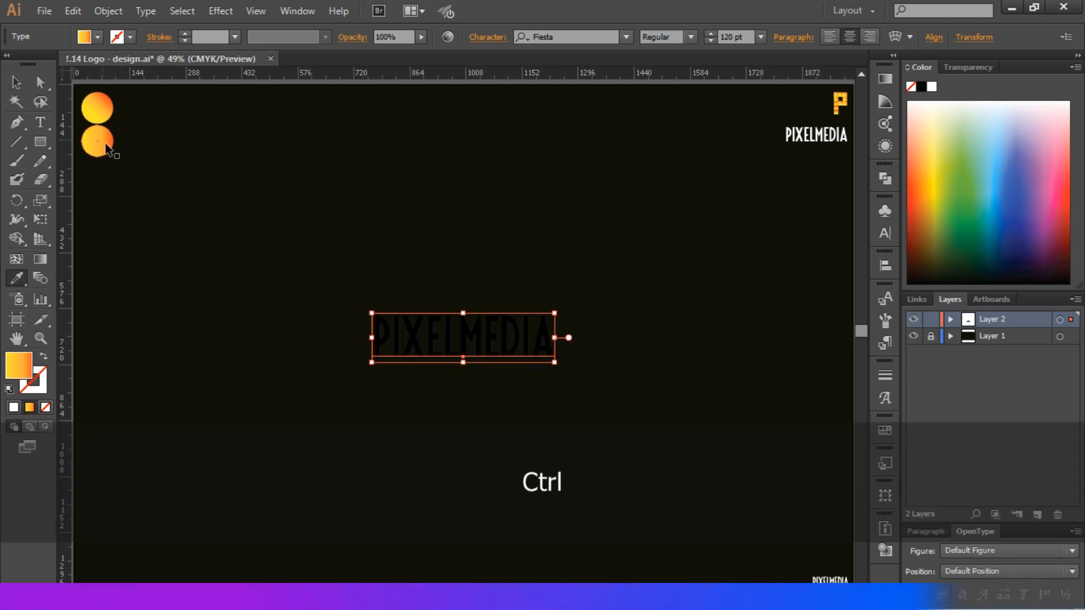
key("ctrl+z")
left_click(388, 258, "ctrl")
Expand the centred PIXELMEDIA text into outlines, with Object and Fill both included.
left_click(416, 338)
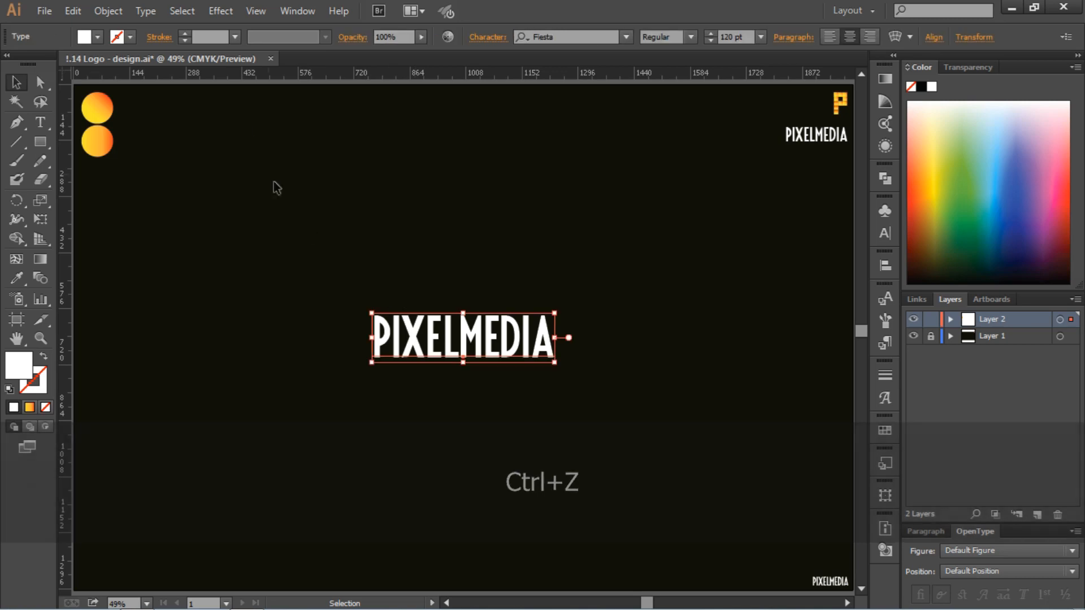
left_click(109, 12)
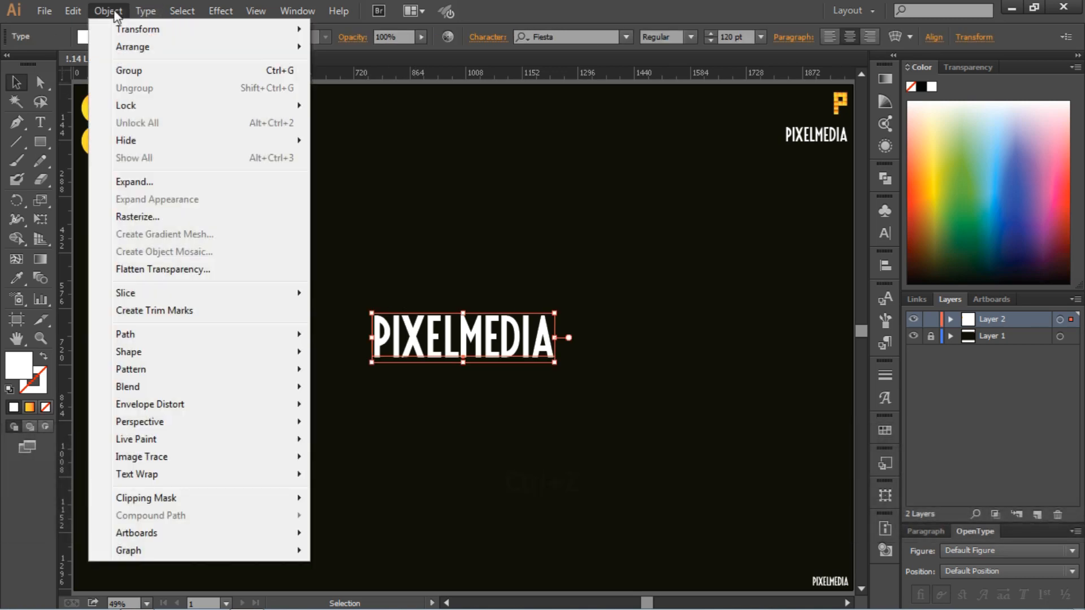
left_click(146, 184)
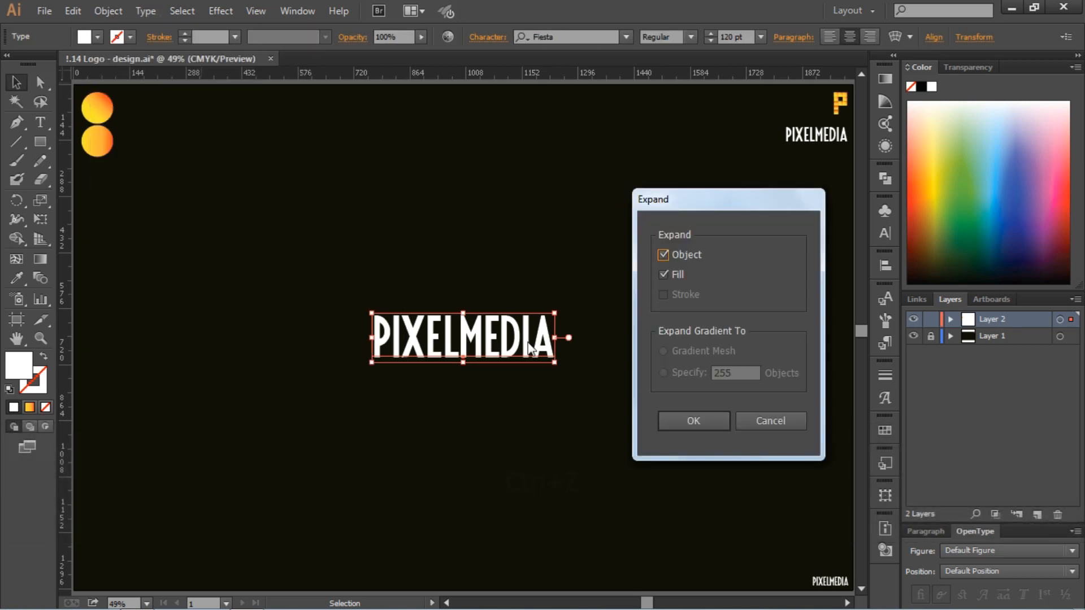
left_click(689, 421)
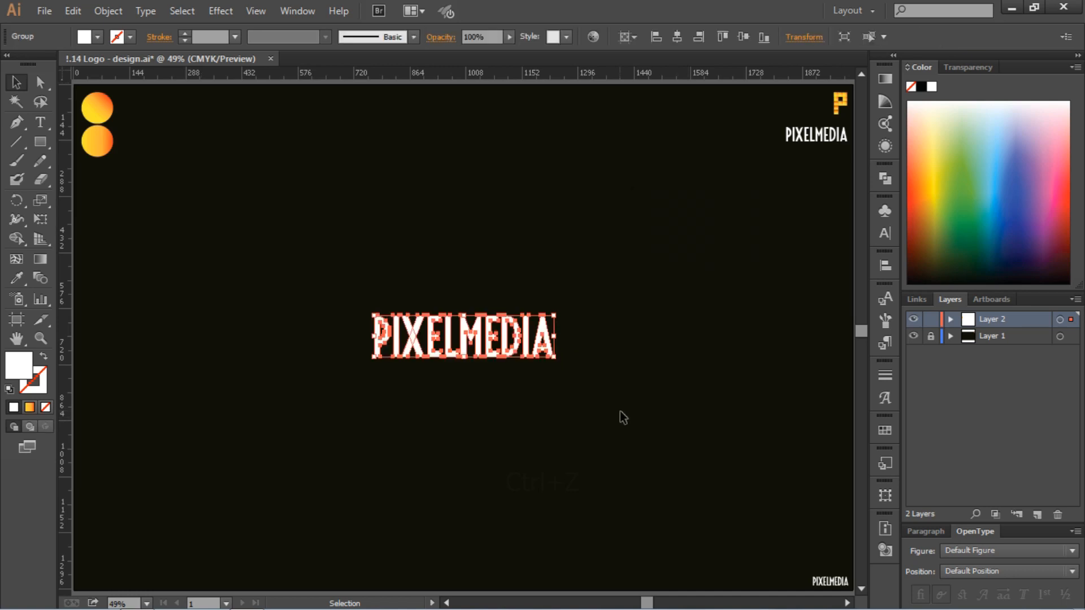
Unite the outlined letter shapes with the Pathfinder and ungroup them into separate letters.
key("ctrl+equal")
key("ctrl+equal")
key("ctrl+equal")
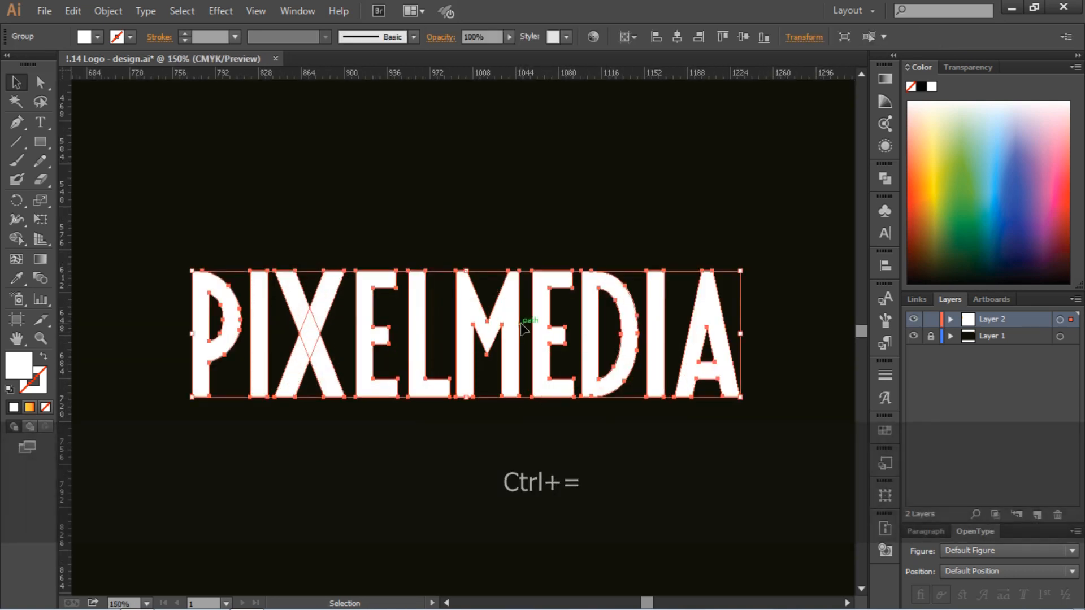
left_click(883, 176)
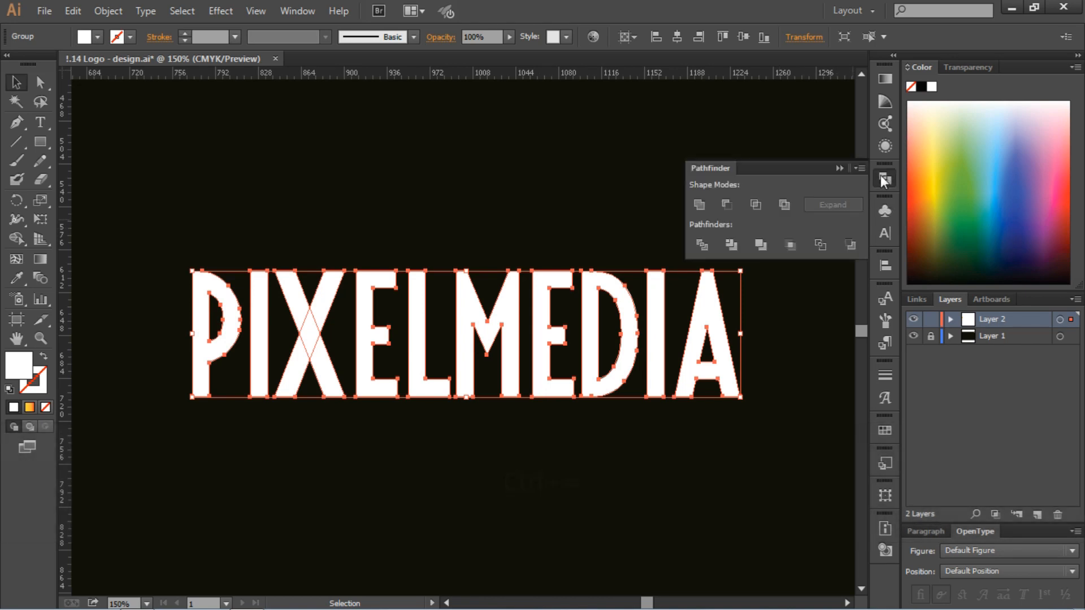
left_click(697, 206)
right_click(554, 304)
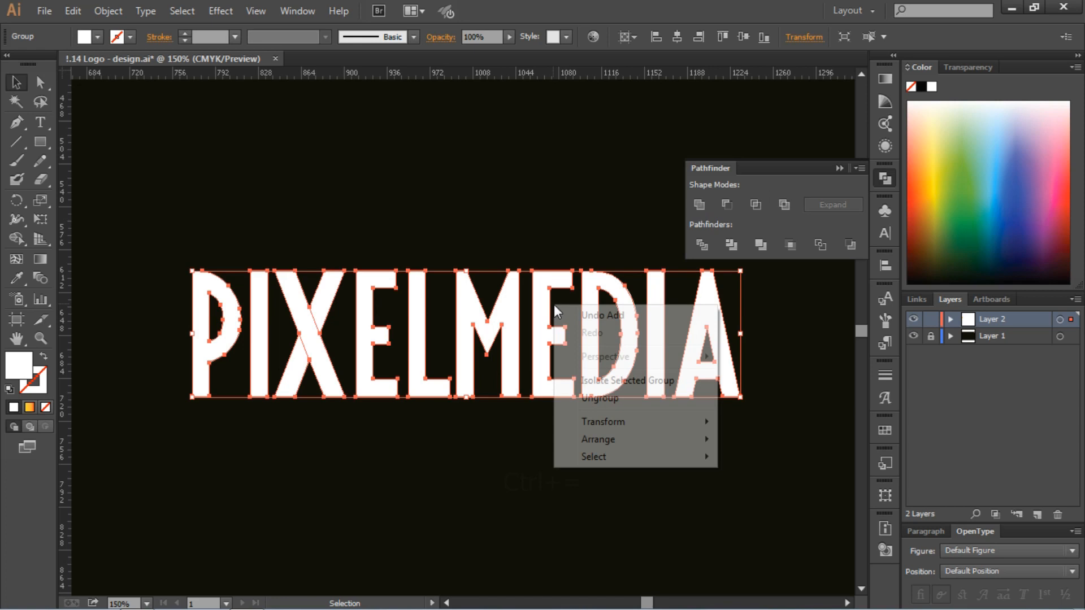
left_click(599, 398)
right_click(540, 340)
left_click(436, 208)
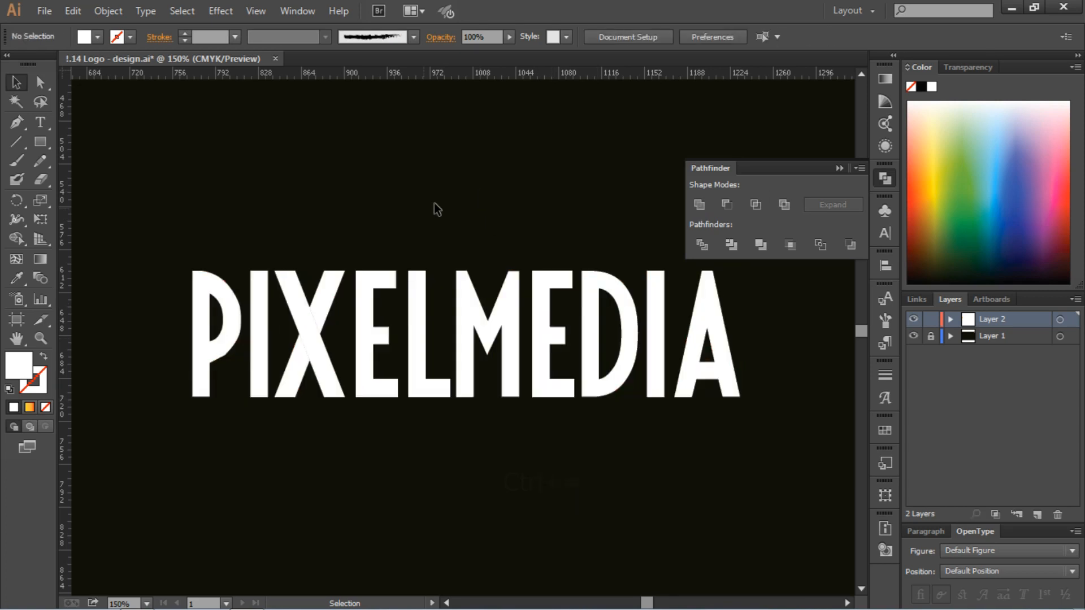
Merge the separate pieces of the letter X into one shape with the Pathfinder.
left_click(320, 329)
left_click(302, 365, "shift")
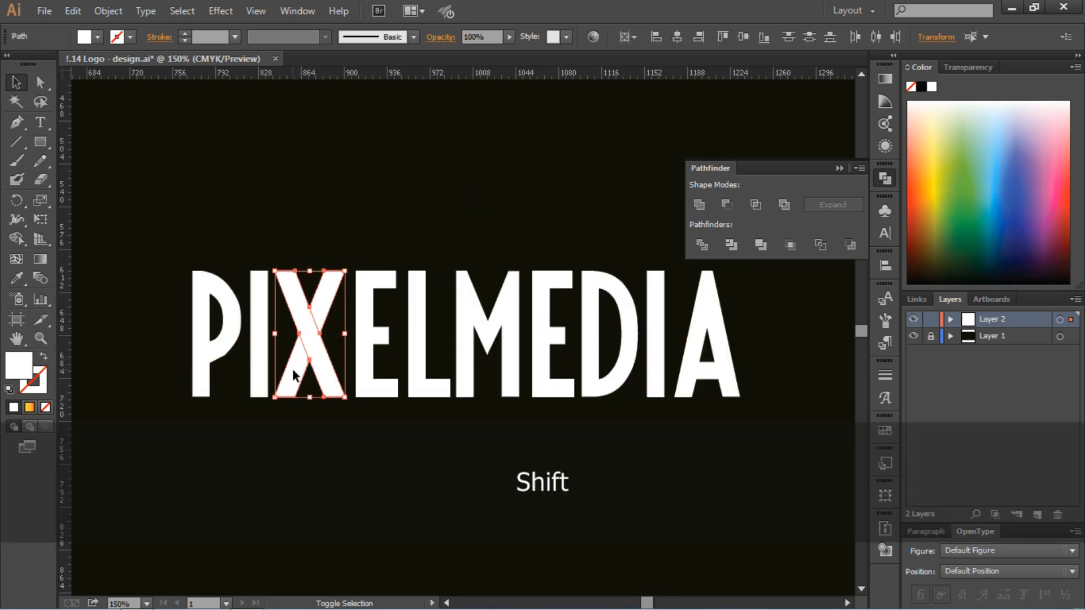
left_click(764, 246)
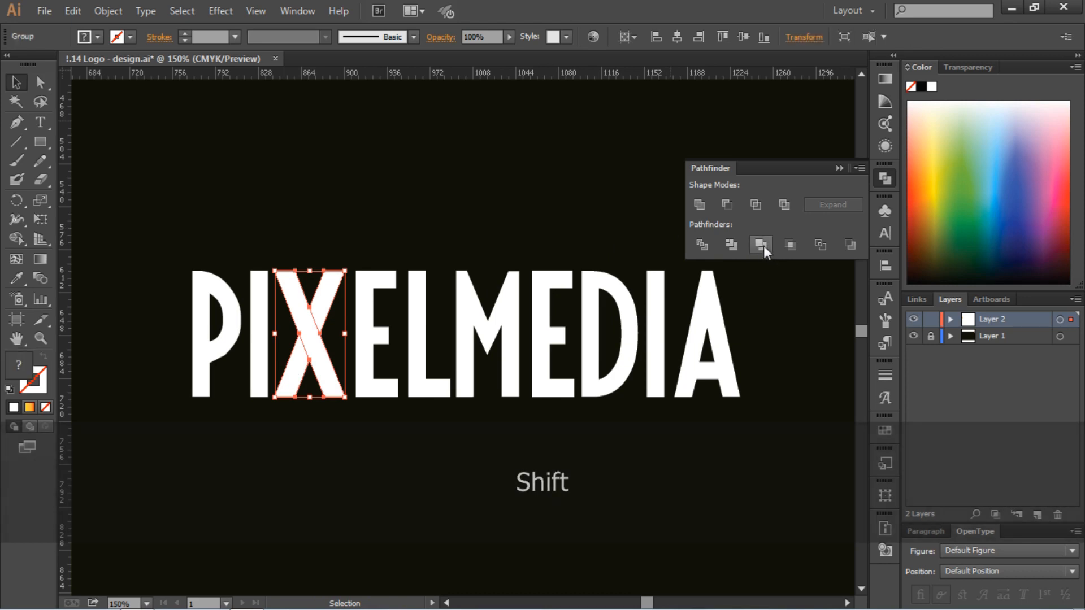
left_click(418, 245)
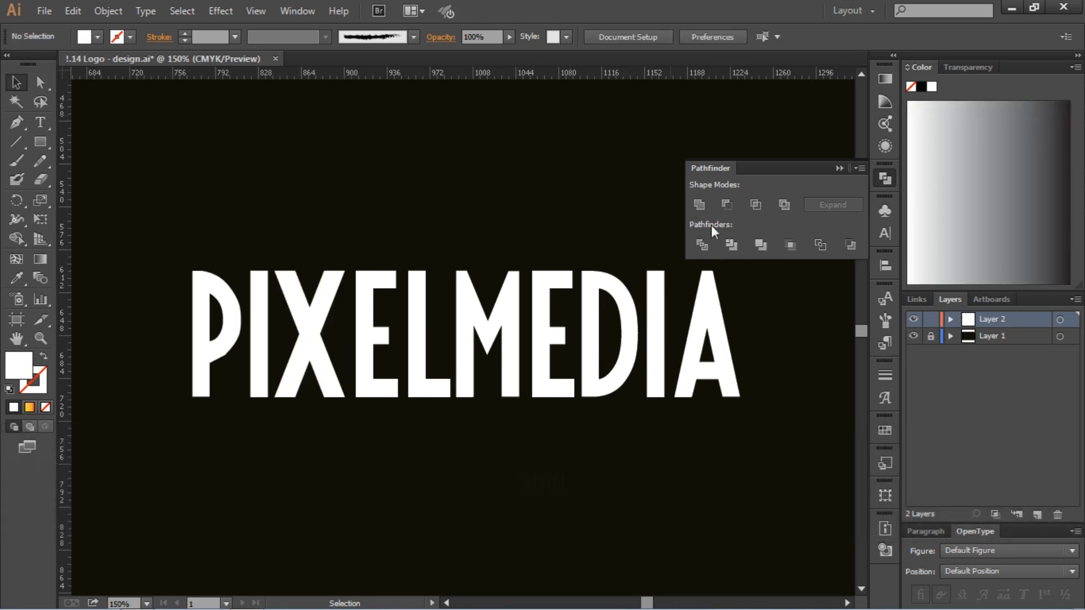
left_click(626, 178)
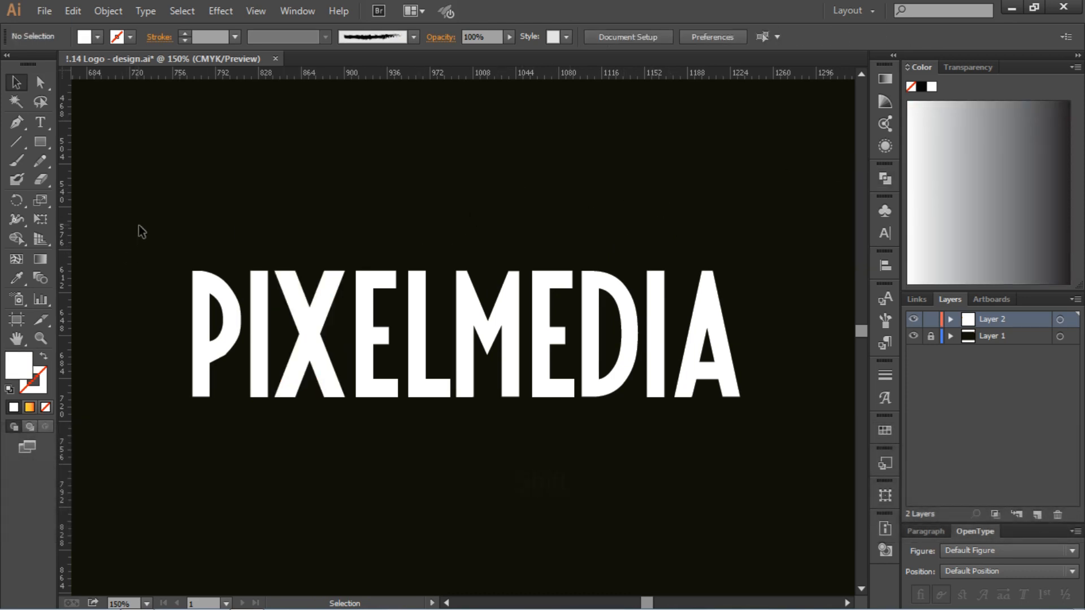
Fill all the outlined PIXELMEDIA letters with the light orange swatch.
left_click_drag(138, 226, 743, 483)
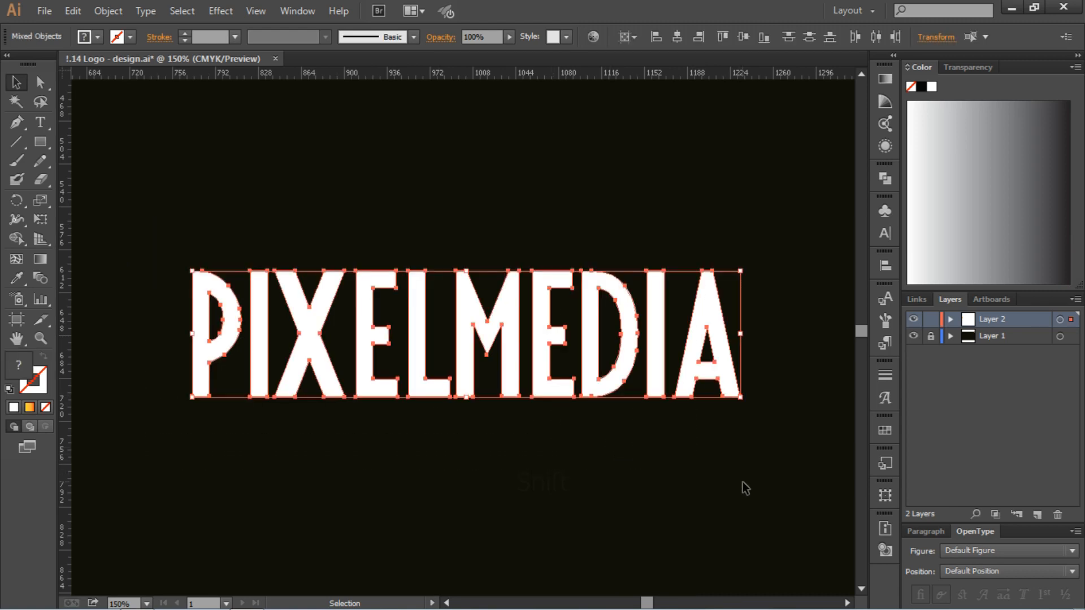
left_click(98, 38)
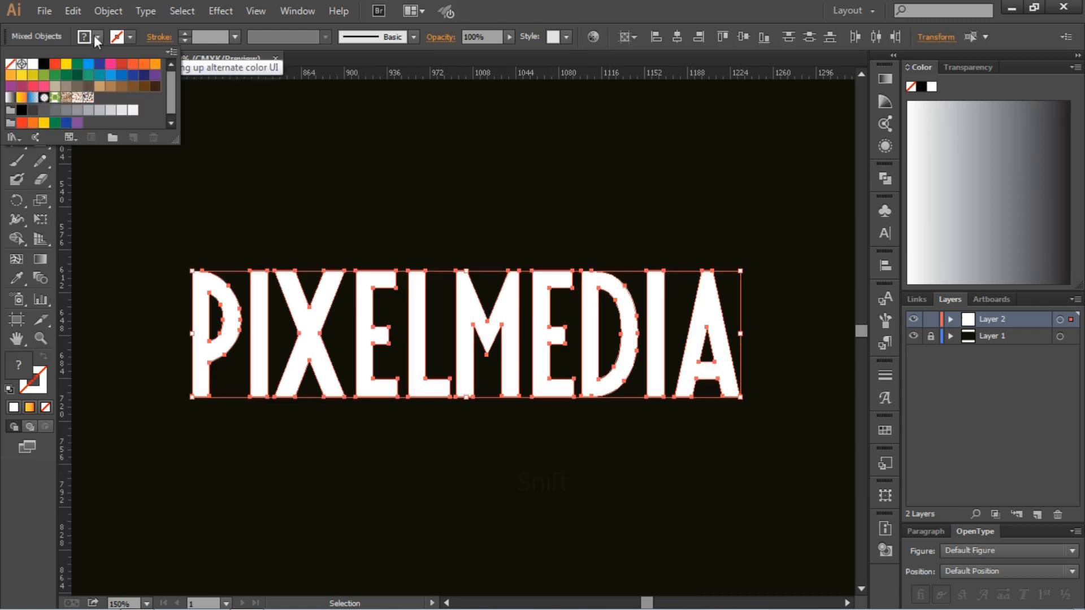
left_click(154, 69)
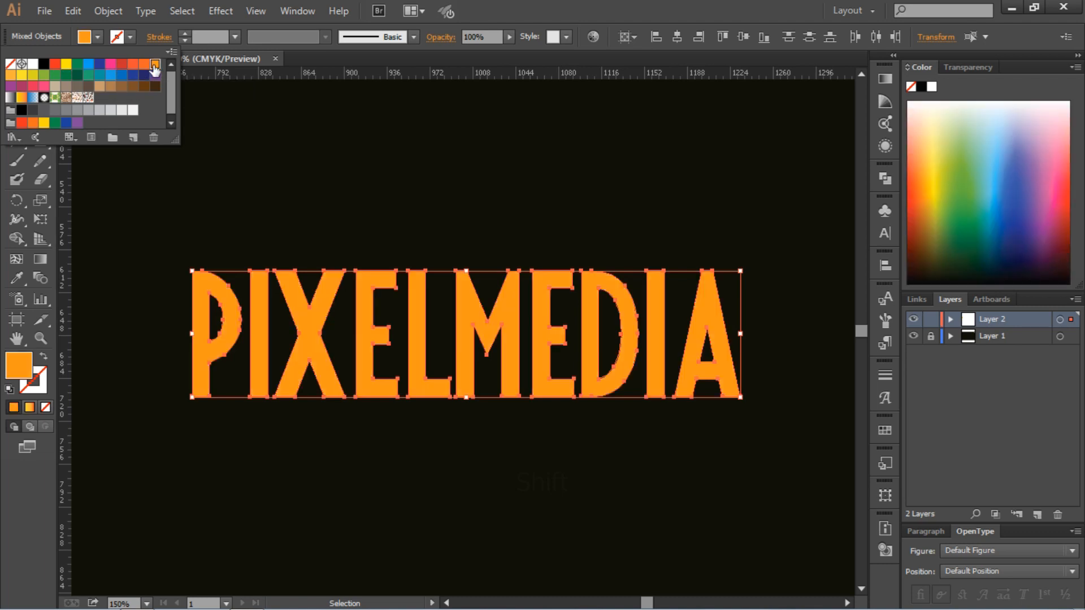
left_click(342, 174)
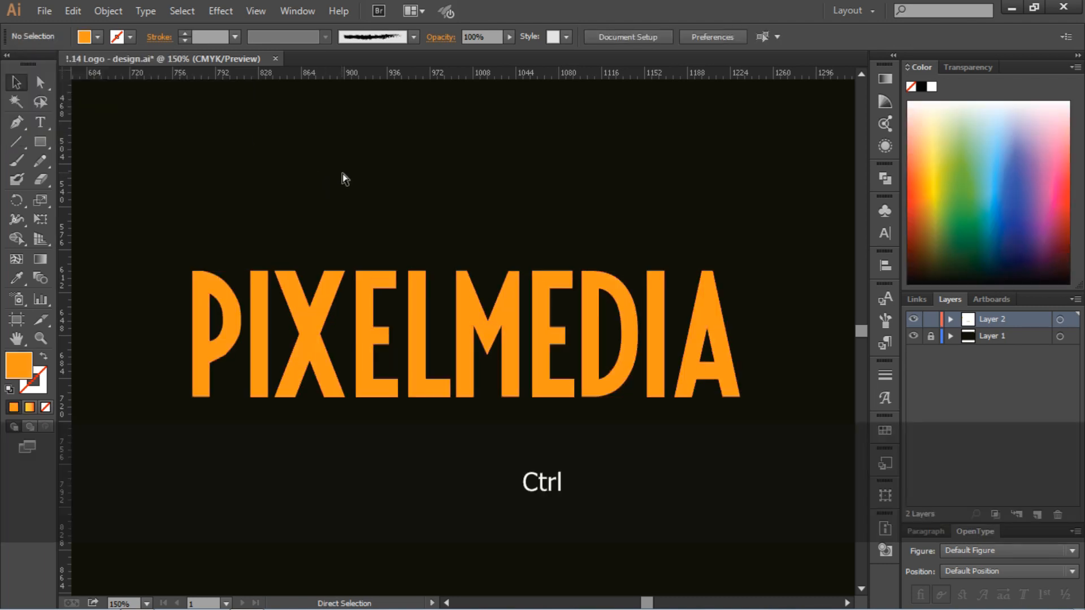
Draw an orange square about 35 px wide above the PIXELMEDIA wordmark.
key("ctrl+0")
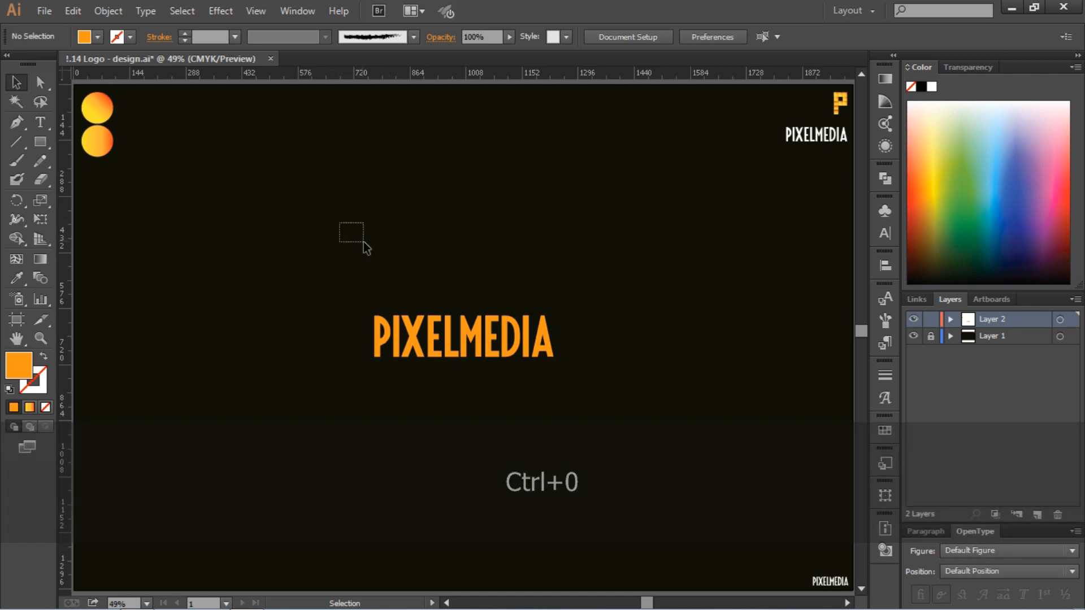
left_click(38, 146)
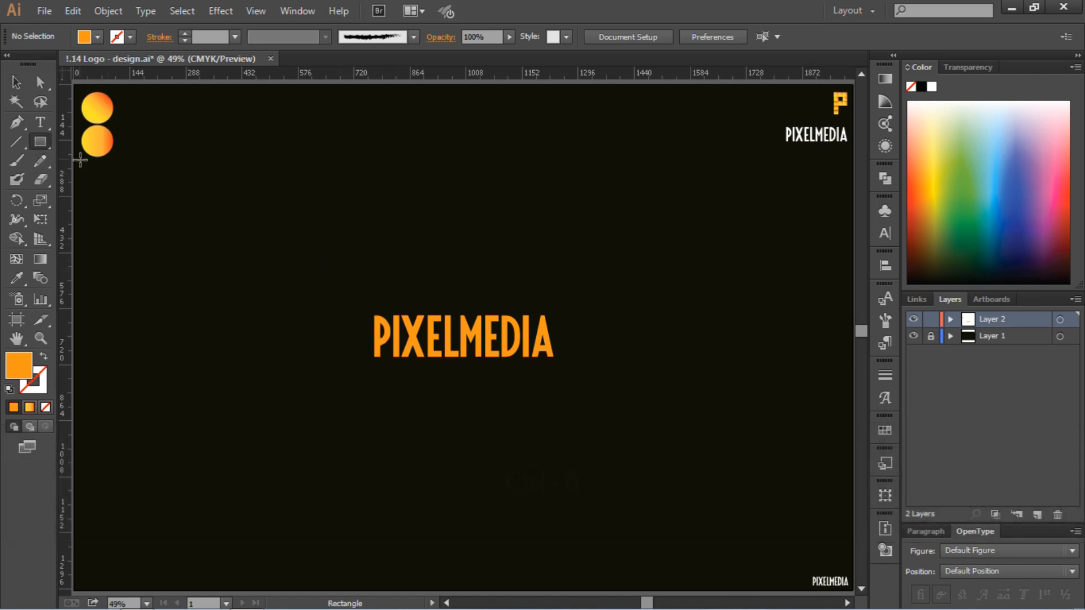
left_click_drag(428, 261, 441, 269)
left_click(14, 83)
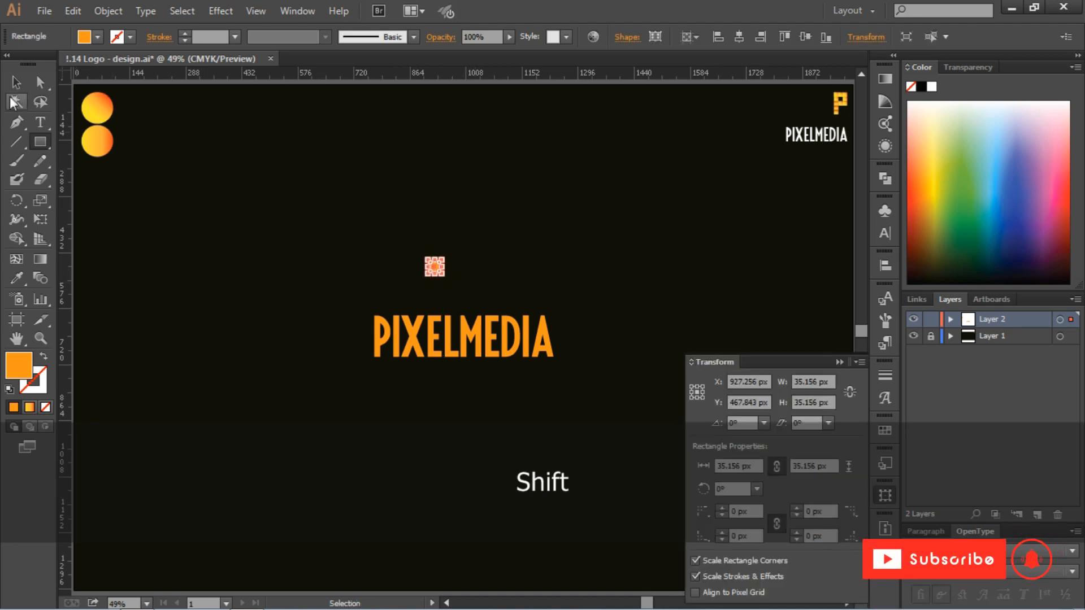
left_click(225, 146)
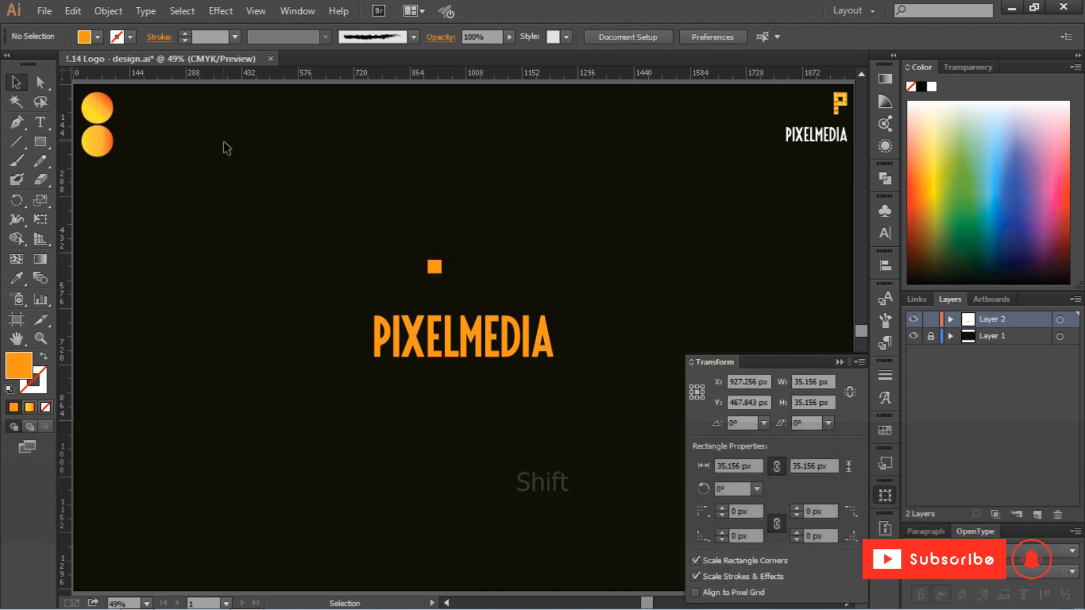
Enlarge the orange square to about 71 px and duplicate it edge to edge into a blocky letter P, five squares tall and three wide.
left_click(435, 266)
left_click_drag(441, 274, 529, 181)
left_click(460, 274)
left_click(460, 242)
left_click(484, 222)
key("ctrl+equal")
left_click(536, 232)
scroll(534, 233, "up", 1)
left_click(487, 183)
scroll(481, 226, "up", 2)
left_click_drag(476, 294, 475, 237)
left_click_drag(419, 310, 420, 254)
left_click_drag(598, 178, 429, 246)
left_click_drag(475, 257, 474, 200)
left_click(620, 264)
Delete the centre square of the upper three-by-three block to open the hole in the P.
key("ctrl+0")
key("ctrl+equal")
left_click(470, 164)
key("Delete")
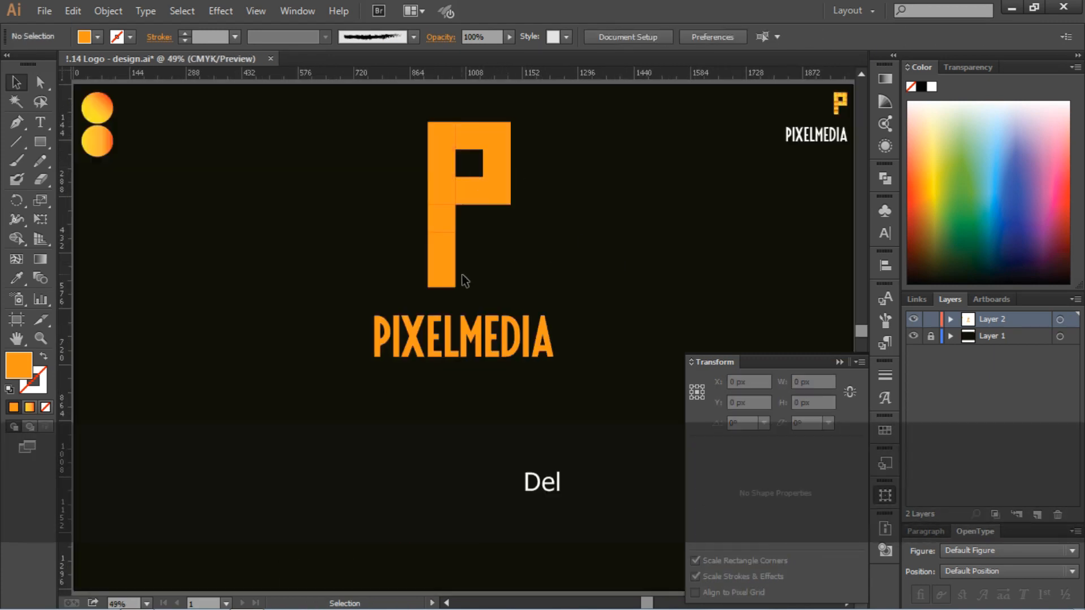
Apply the upper circle's yellow-orange gradient to all squares of the P with the Eyedropper.
scroll(547, 271, "up", 1)
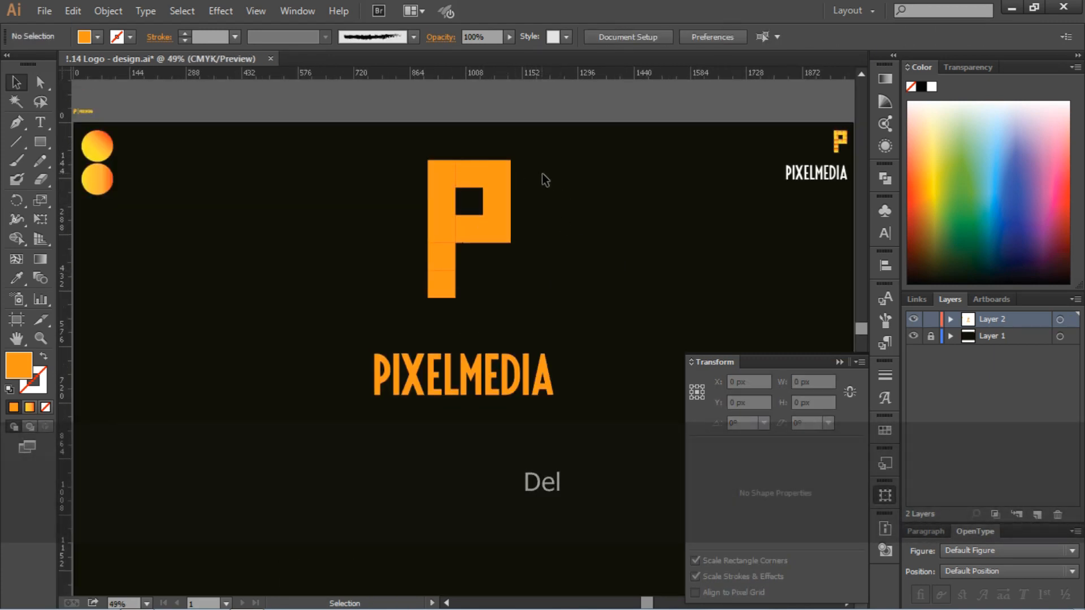
left_click_drag(545, 167, 454, 296)
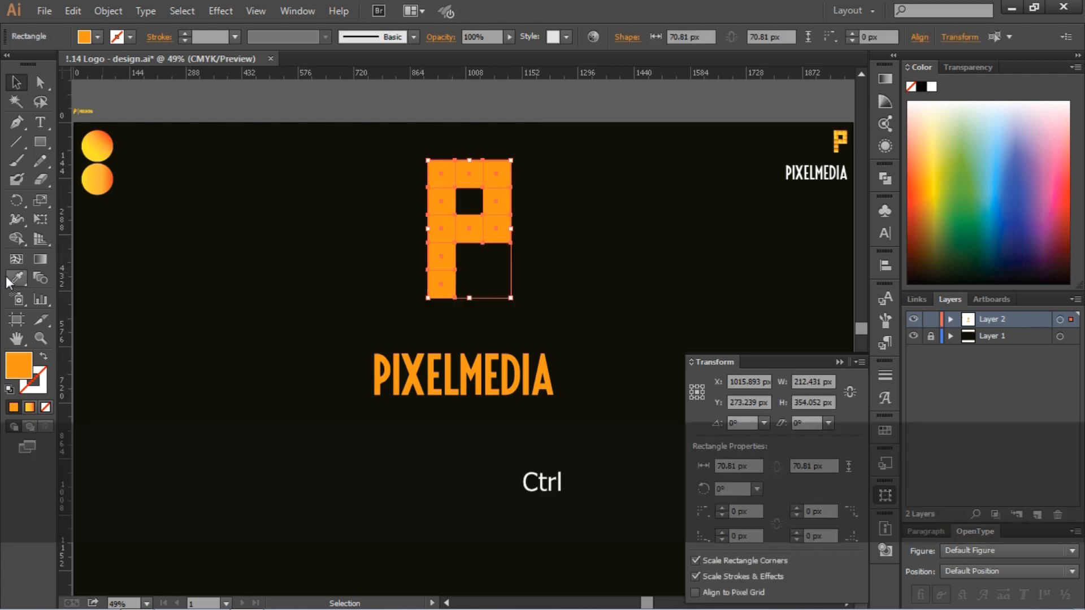
key("ctrl+0")
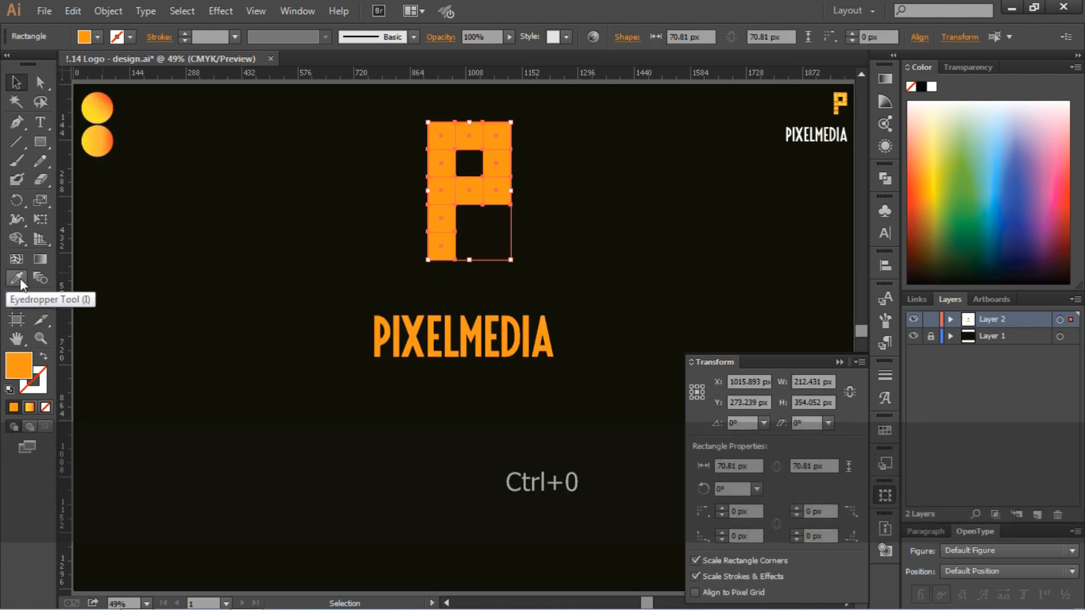
left_click(19, 278)
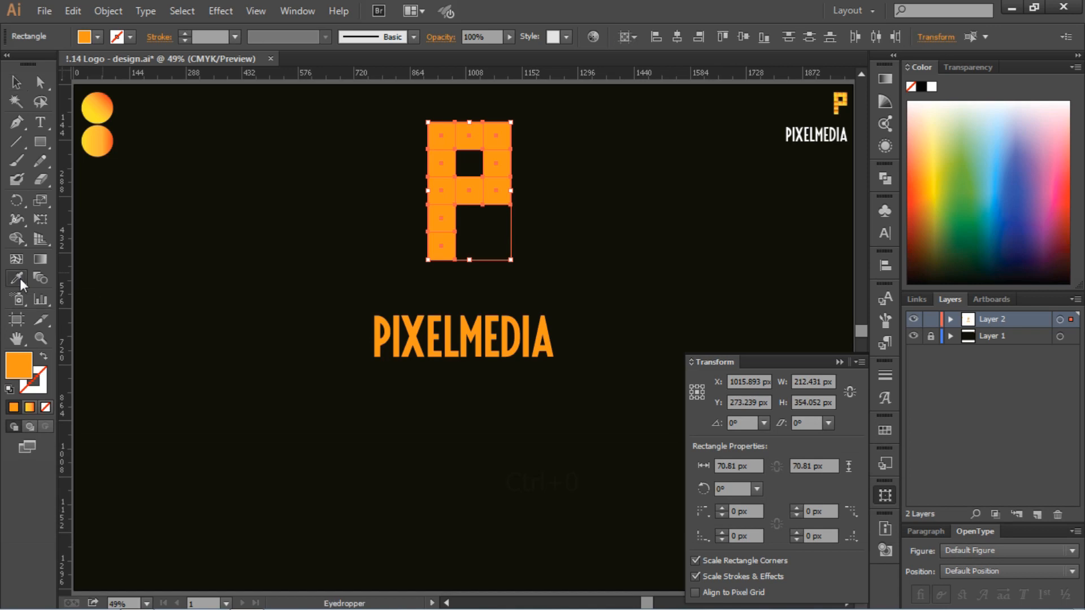
left_click(103, 103)
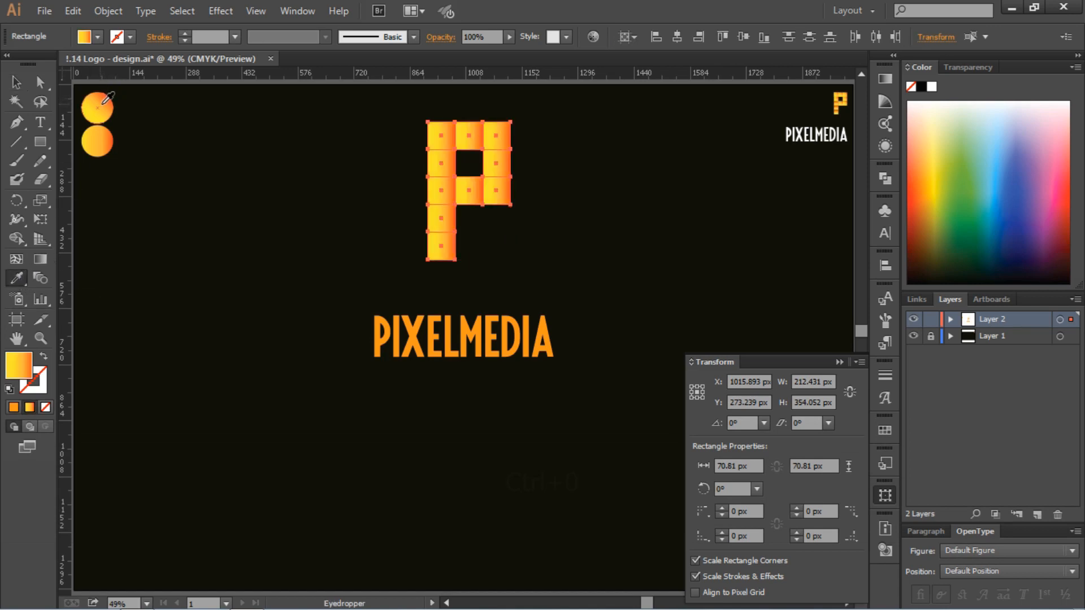
left_click(16, 82)
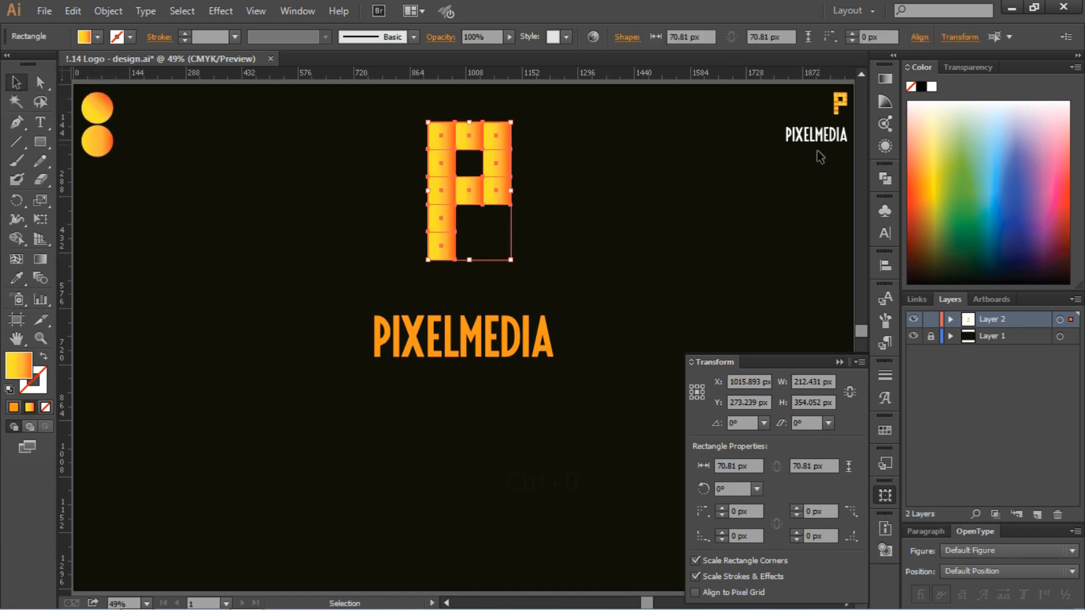
Try orange swatches on the first gradient stop of the P squares and settle on golden yellow.
left_click(885, 78)
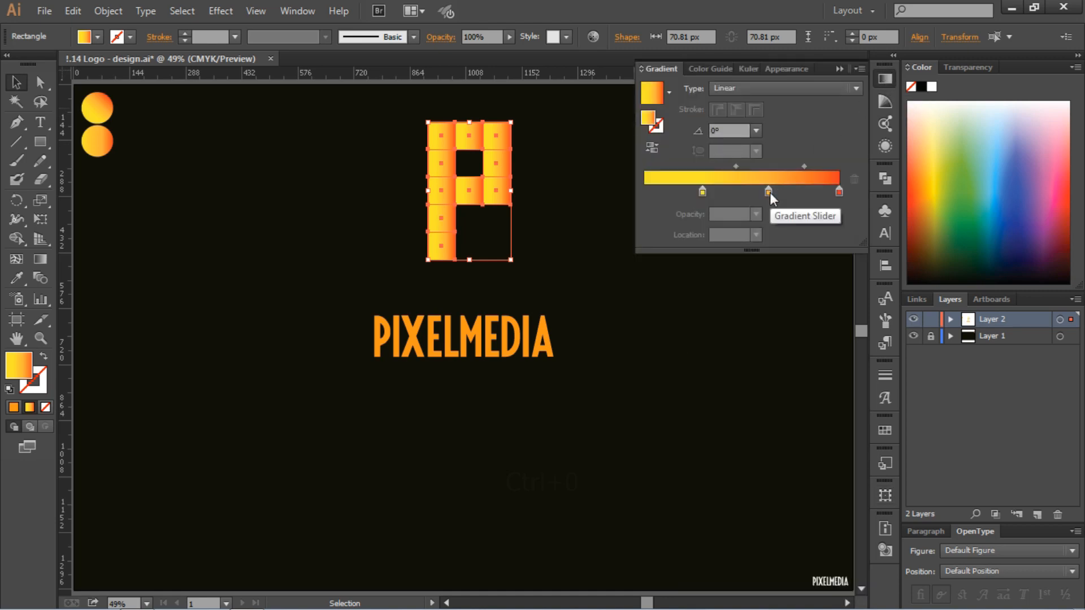
double_click(704, 191)
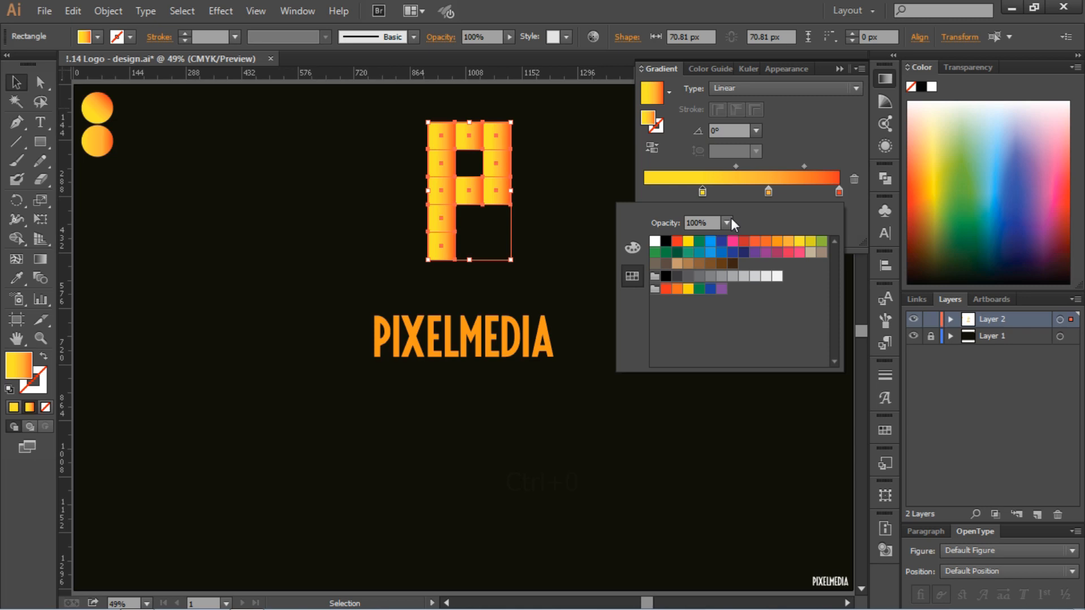
left_click(779, 246)
left_click(791, 248)
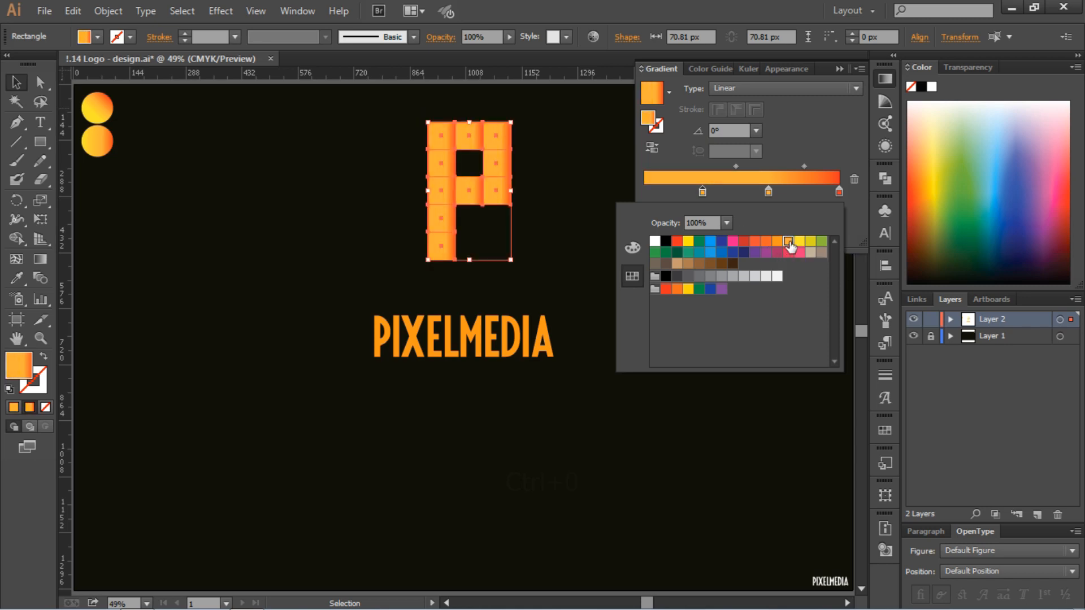
left_click(798, 243)
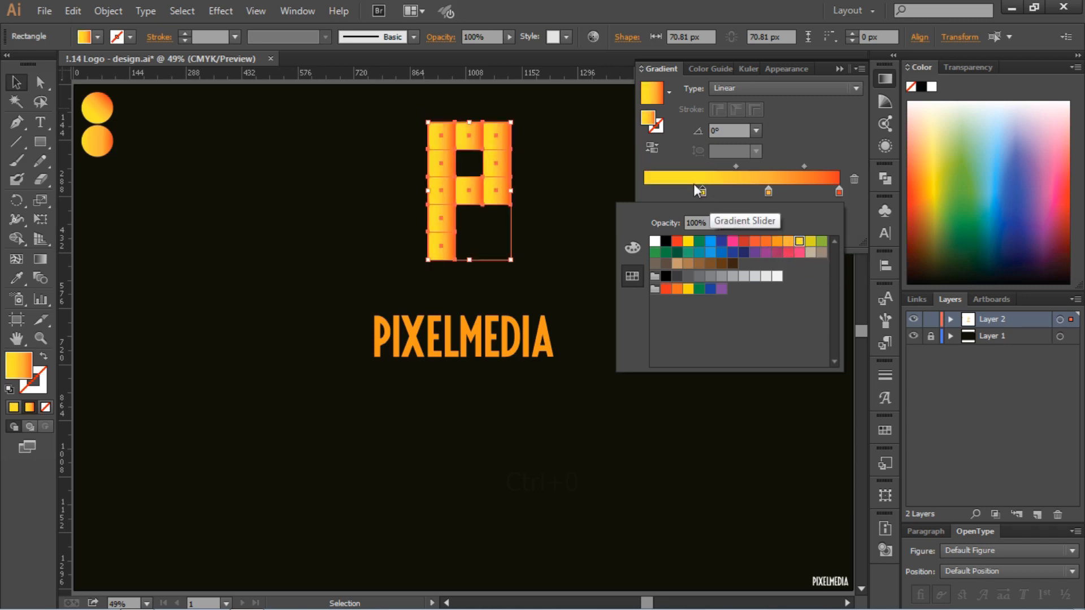
Move the gradient's yellow stop to about 8.43% and its middle orange stop to about 54.22%.
left_click_drag(703, 192, 698, 192)
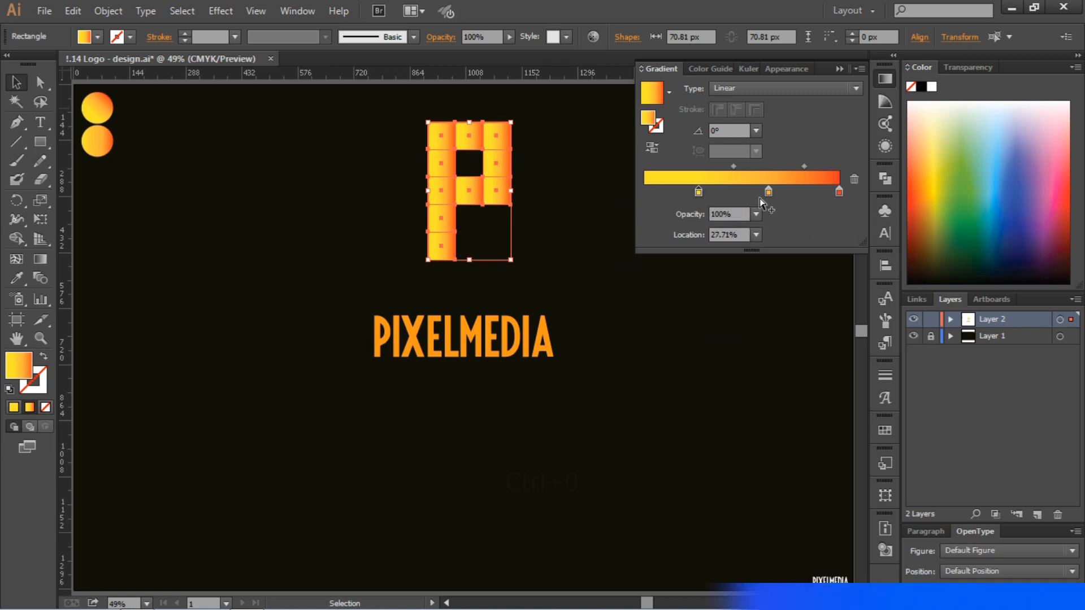
left_click_drag(764, 194, 761, 195)
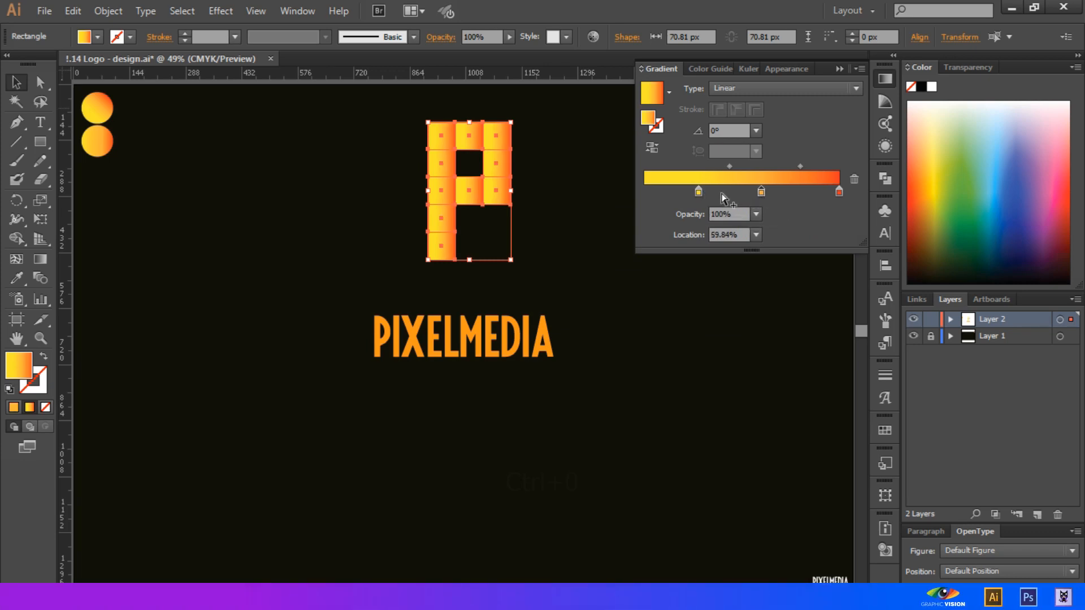
key("ctrl+z")
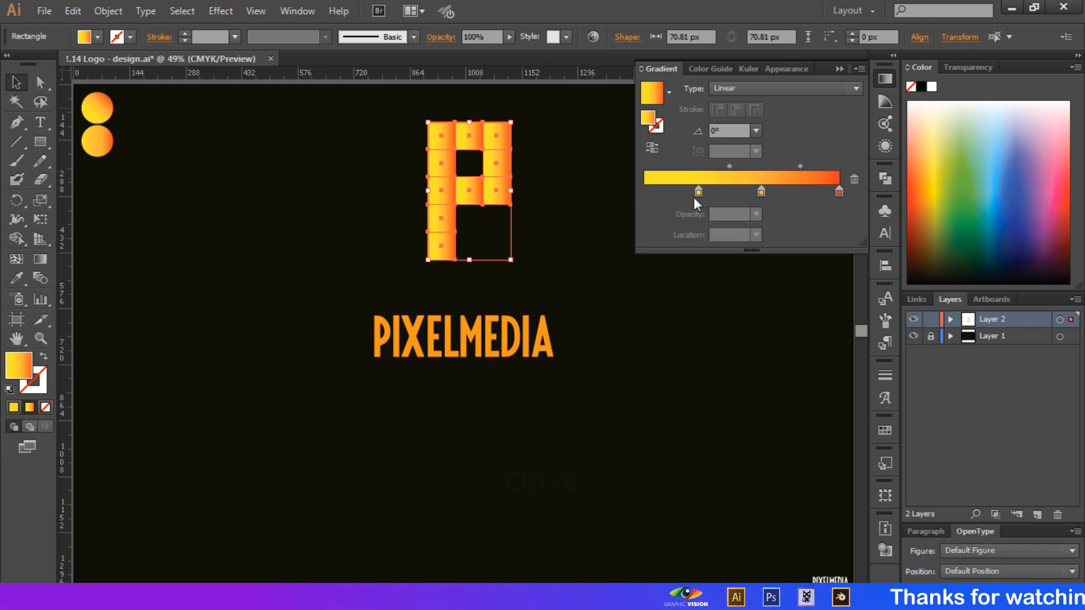
left_click_drag(698, 194, 662, 195)
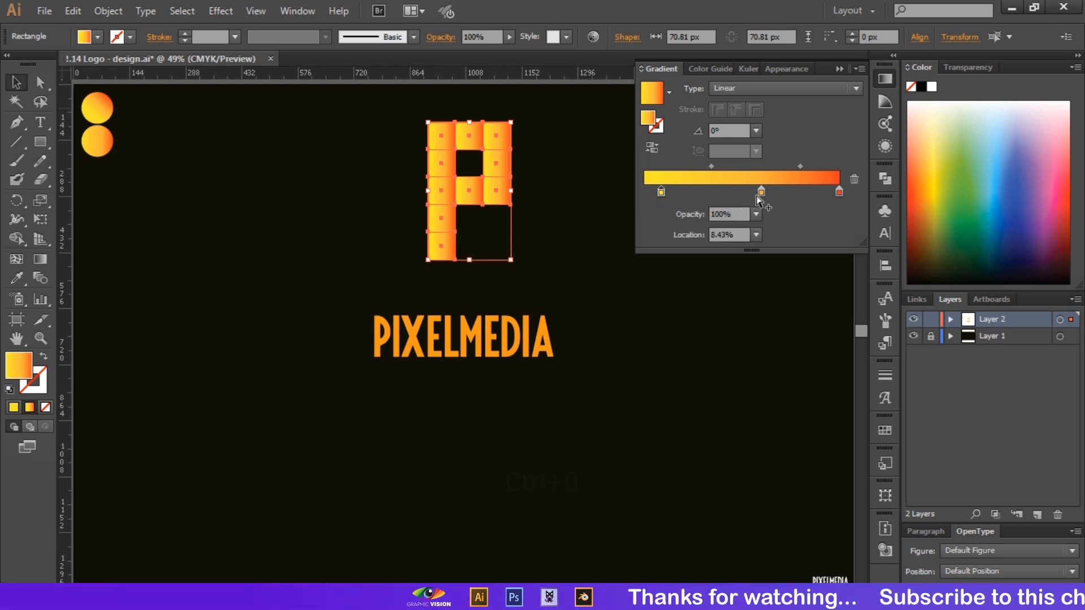
left_click_drag(761, 192, 751, 195)
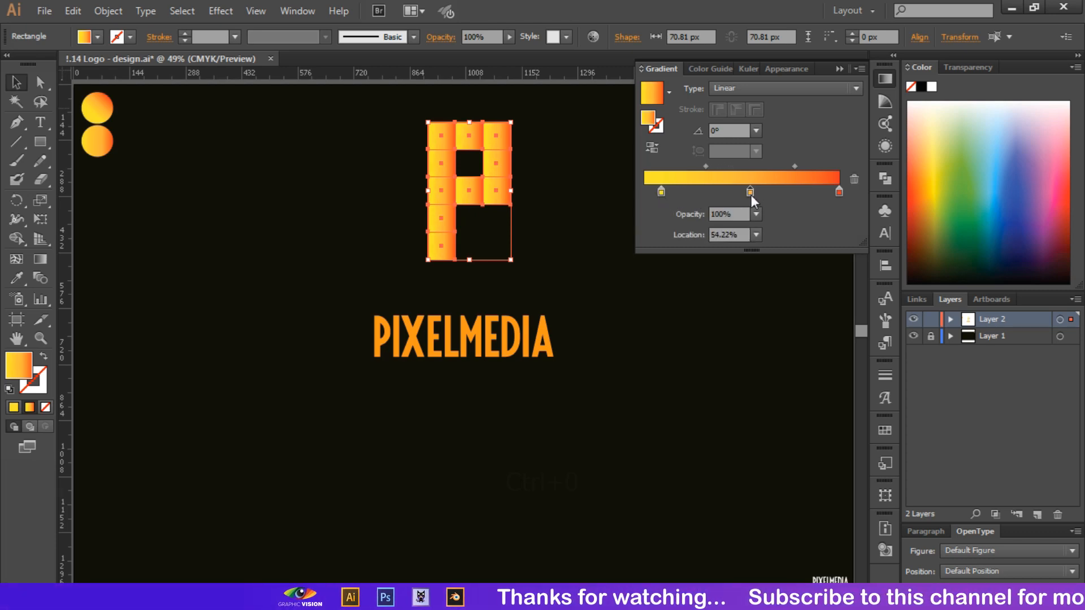
Set the linear gradient angle of the P squares to 45°.
left_click(755, 131)
left_click(779, 249)
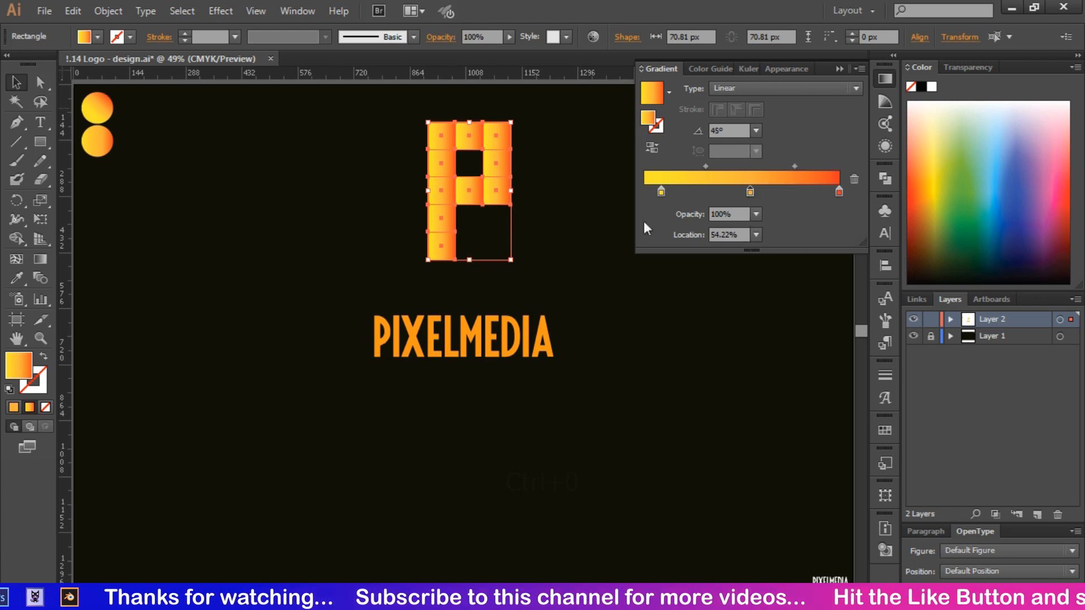
left_click(565, 161)
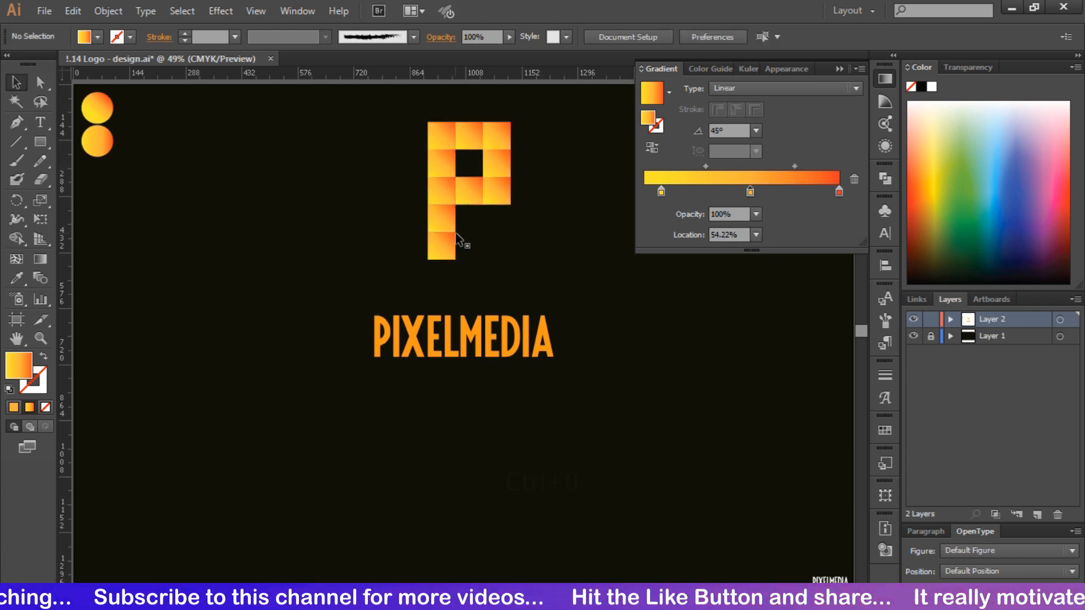
Unite the four lower squares of the P's stem into one shape with the Pathfinder.
left_click(441, 223)
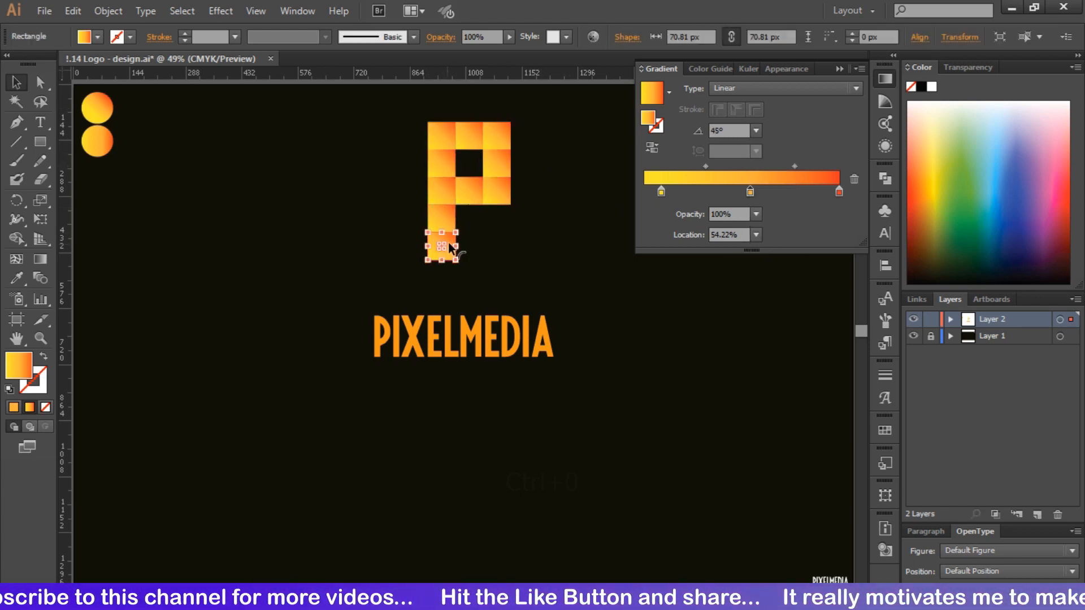
left_click(440, 170)
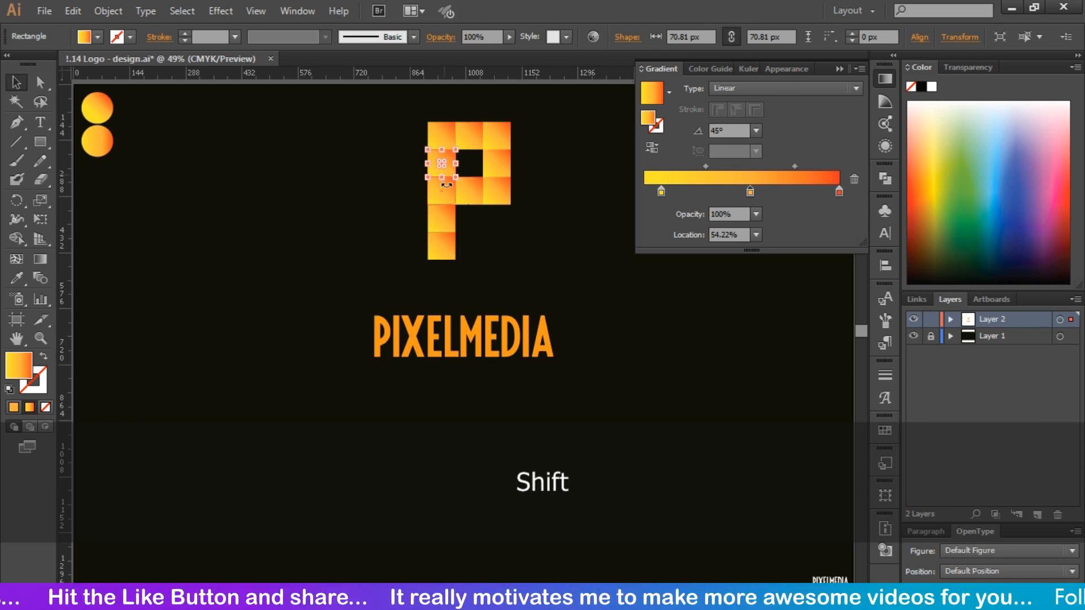
left_click_drag(446, 184, 447, 260)
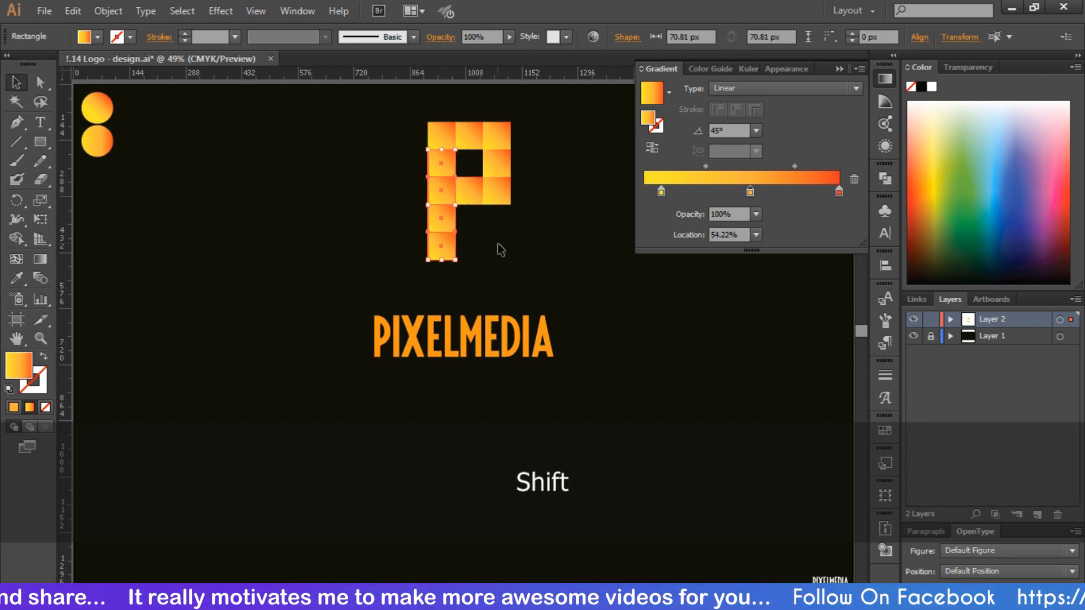
left_click(840, 68)
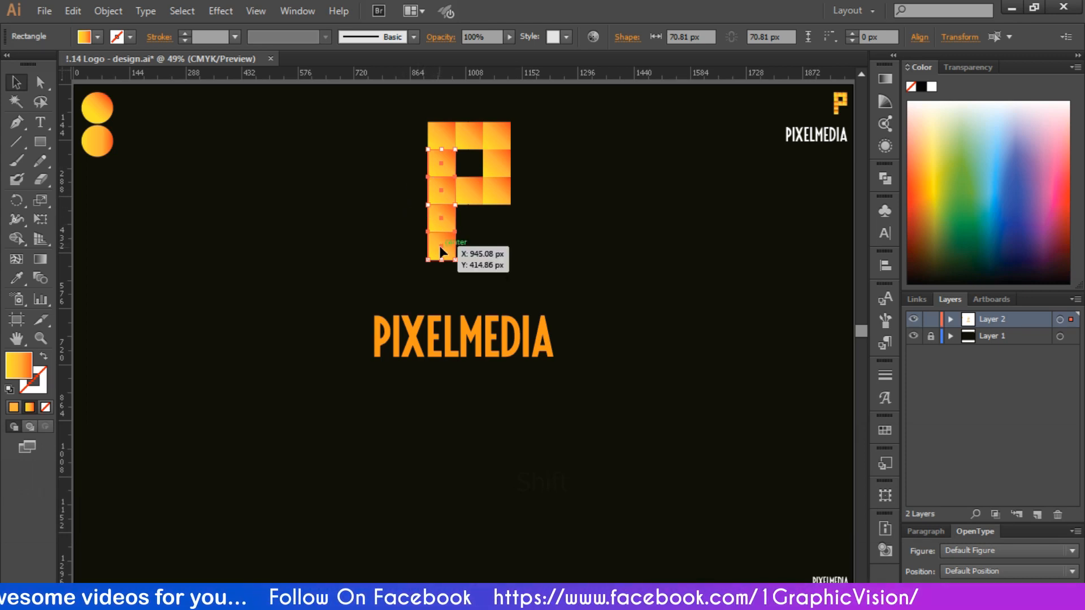
left_click(884, 179)
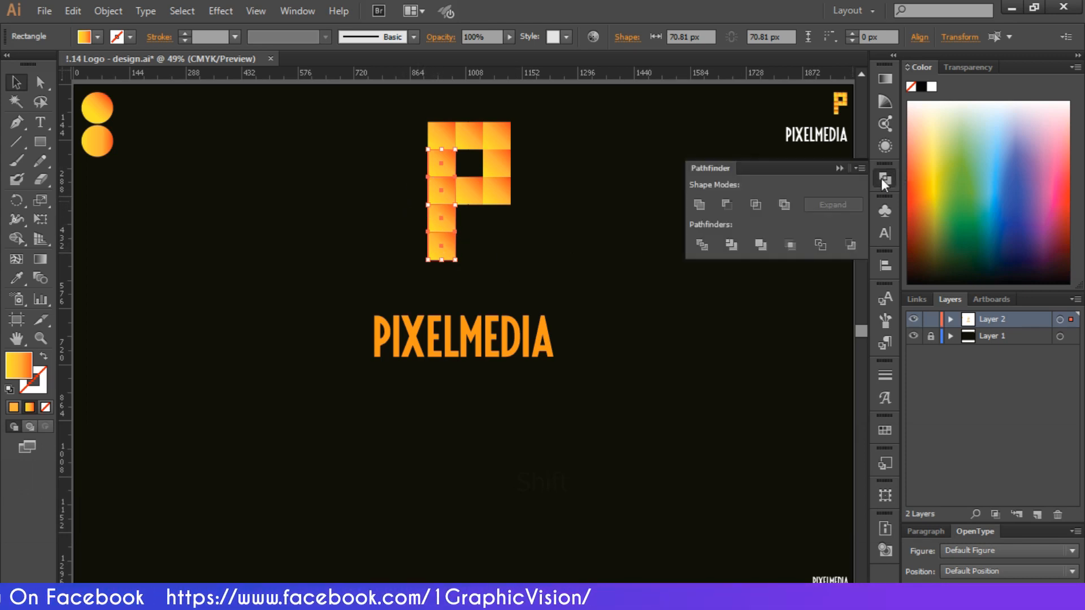
left_click(698, 205)
key("ctrl+0")
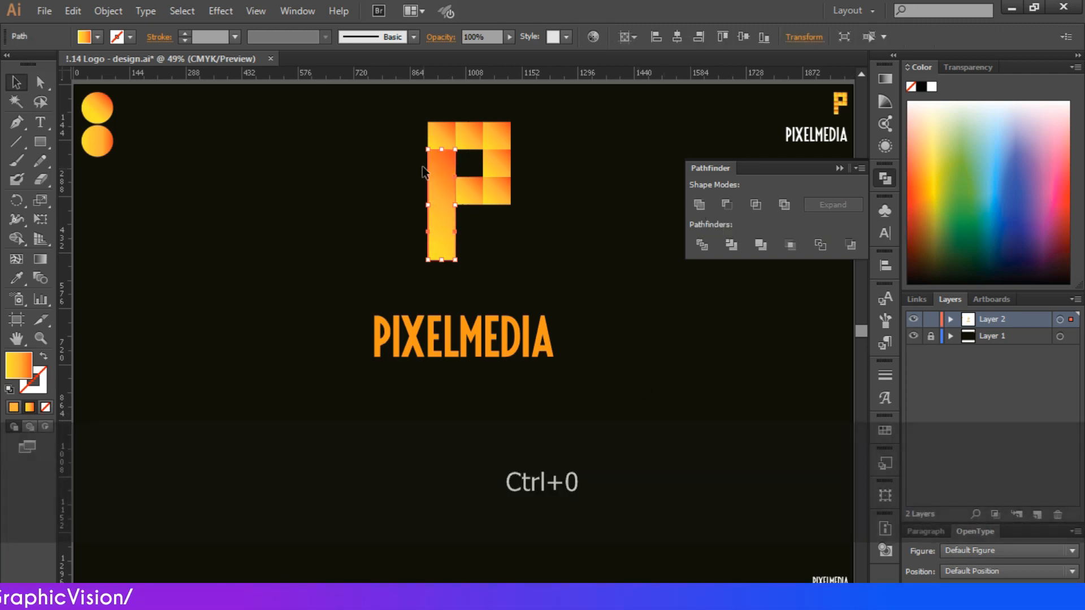
Unite the two squares along the underside of the P's bowl into one horizontal bar.
left_click(547, 249)
left_click_drag(466, 194, 498, 189)
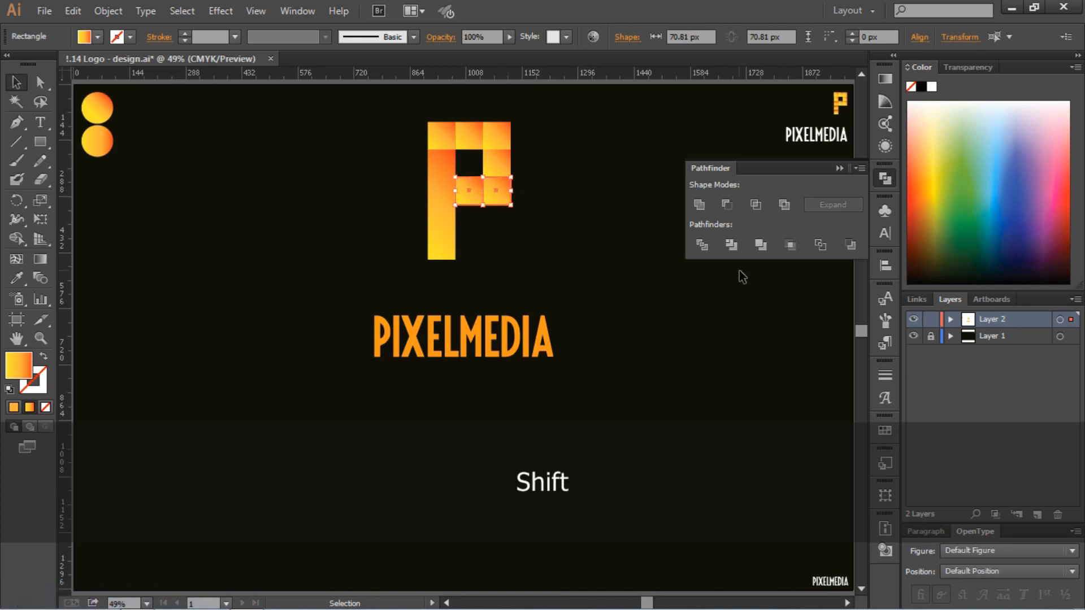
left_click(696, 205)
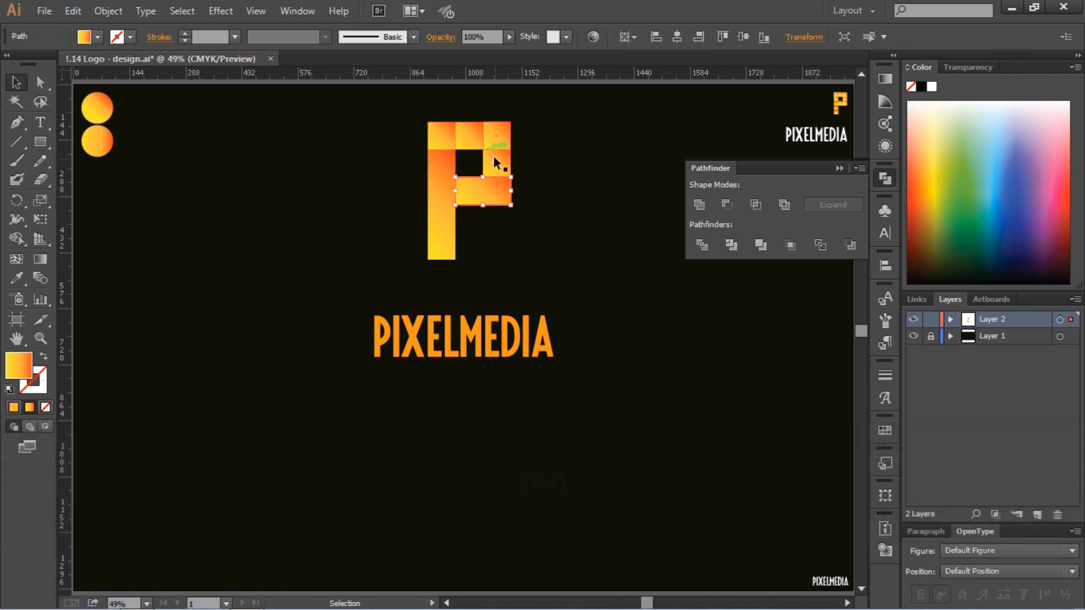
Unite the two squares along the outer side of the P's bowl into one vertical bar with the Pathfinder.
left_click_drag(496, 163, 500, 166)
left_click(499, 139, "shift")
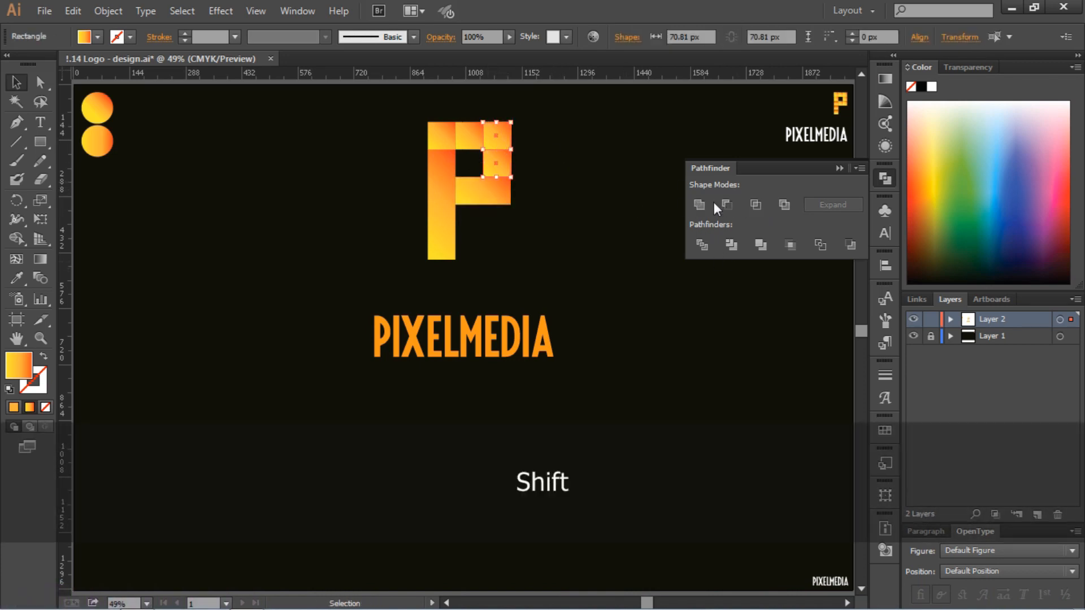
left_click(696, 204)
Unite the two remaining squares along the P's upper edge into one horizontal bar with the Pathfinder.
left_click(456, 138)
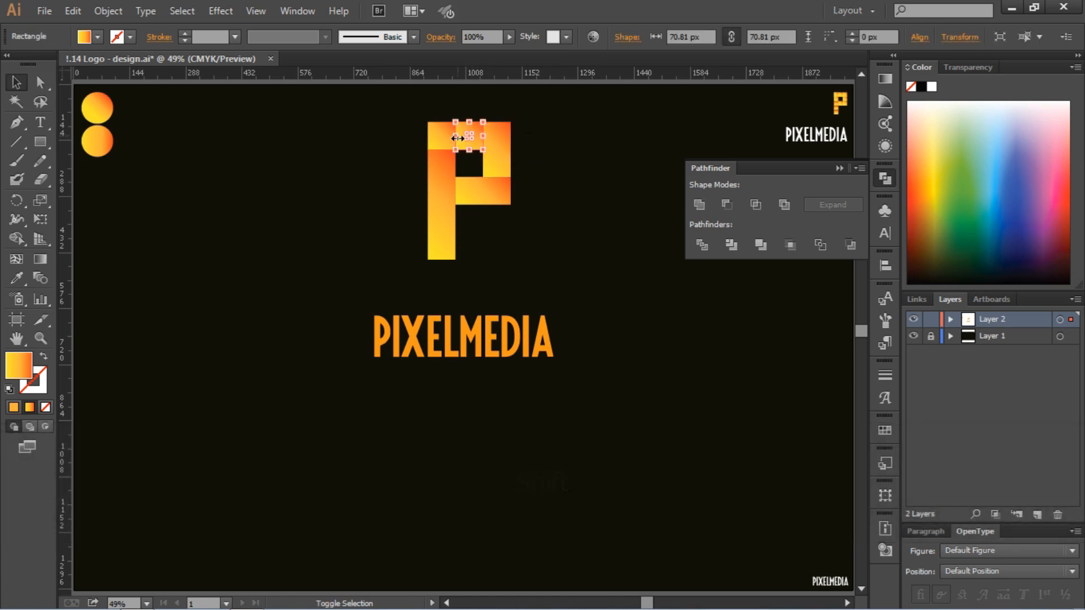
left_click(439, 137, "shift")
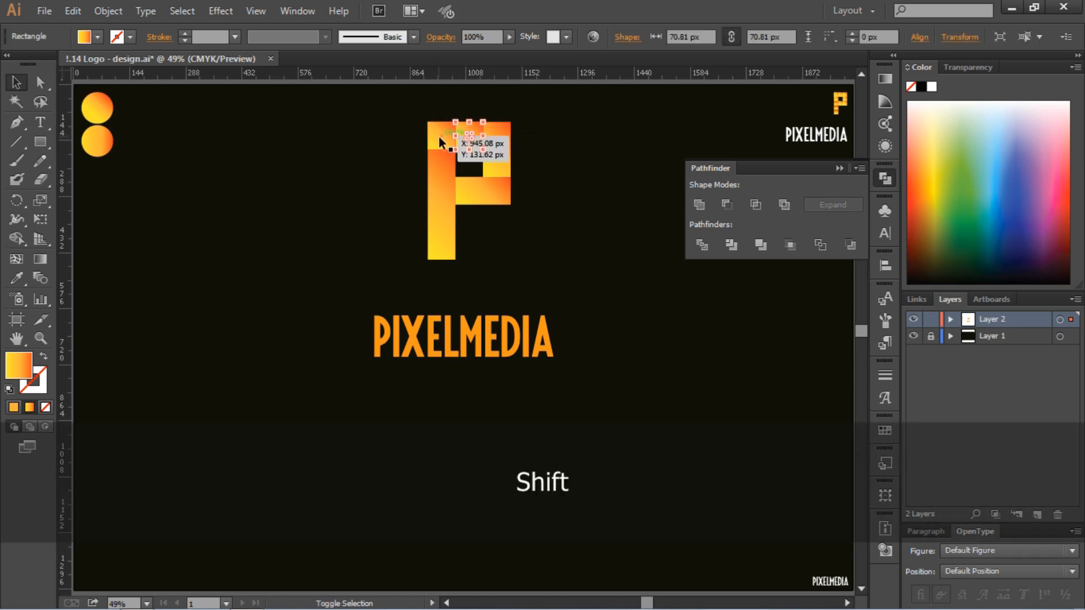
left_click(703, 201)
left_click(593, 192)
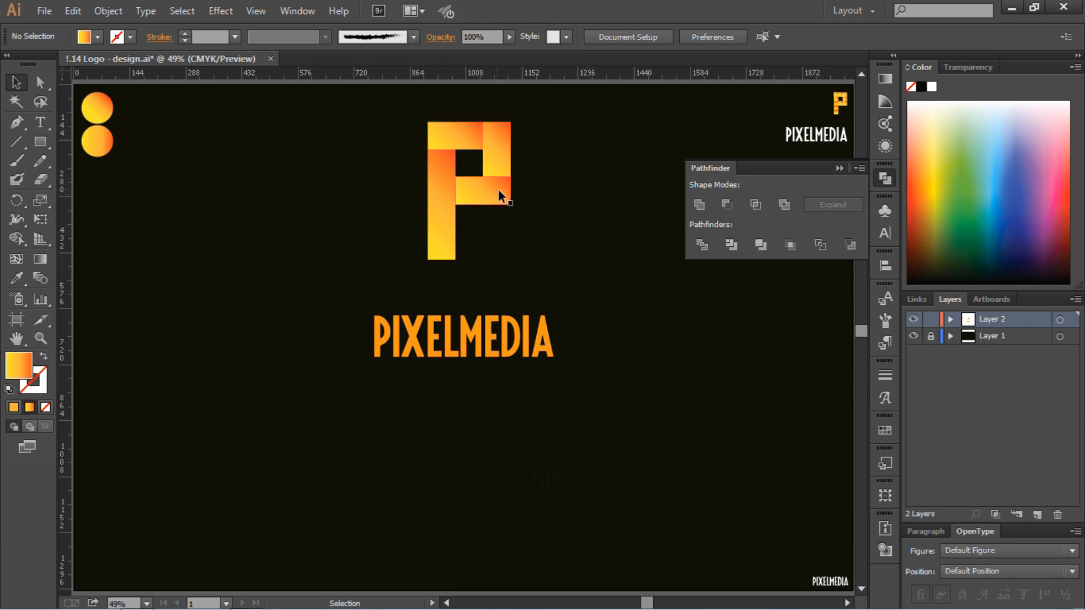
Round the P's two upper outer corners, the bowl's lower outer corner and the stem's inner foot corner using live corners.
left_click(40, 82)
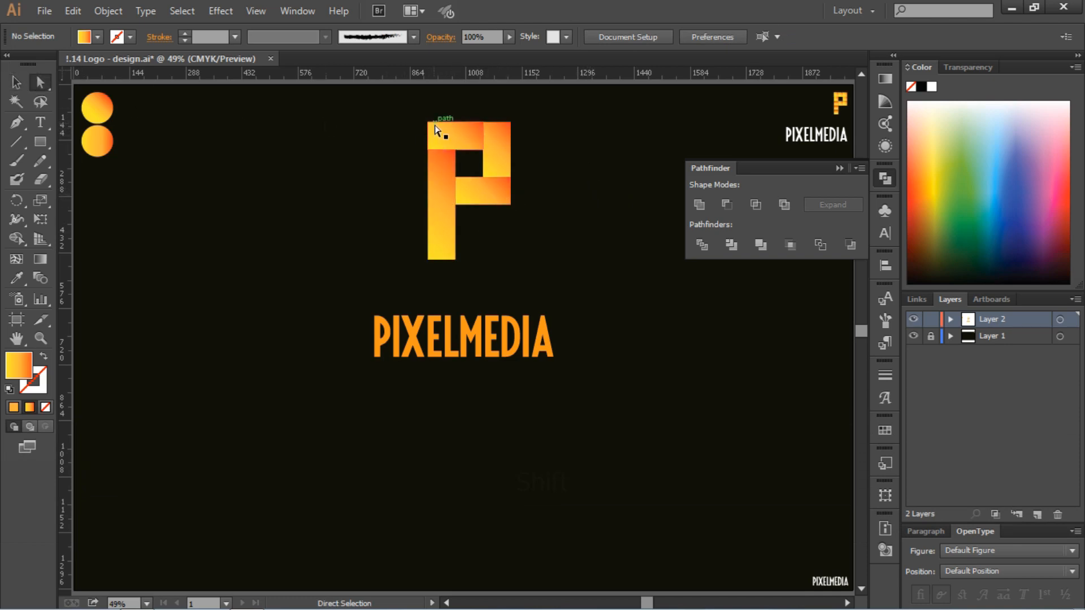
left_click(427, 123)
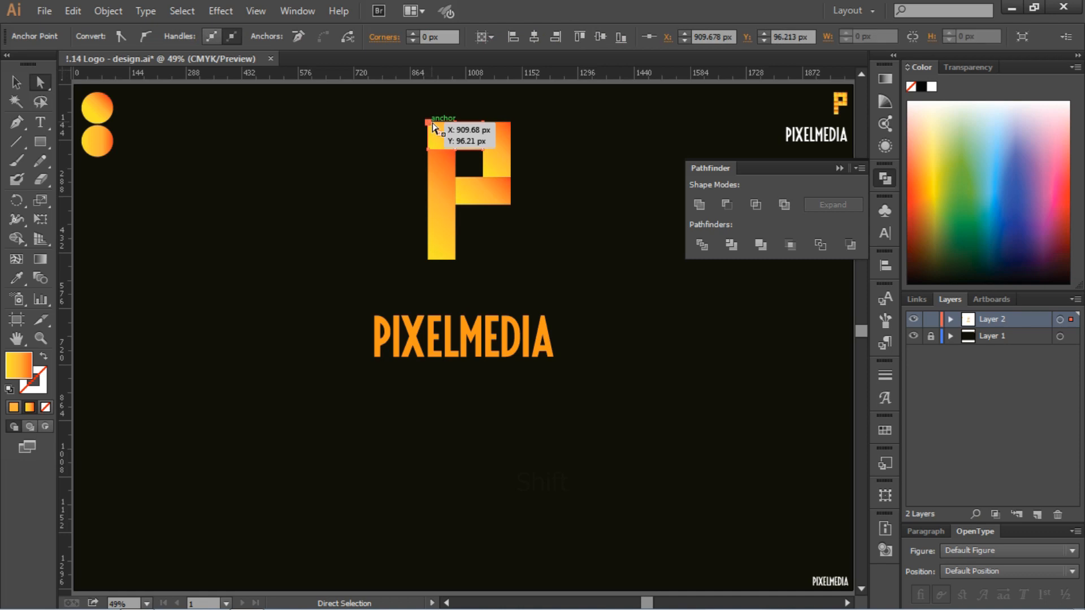
left_click(511, 122, "shift")
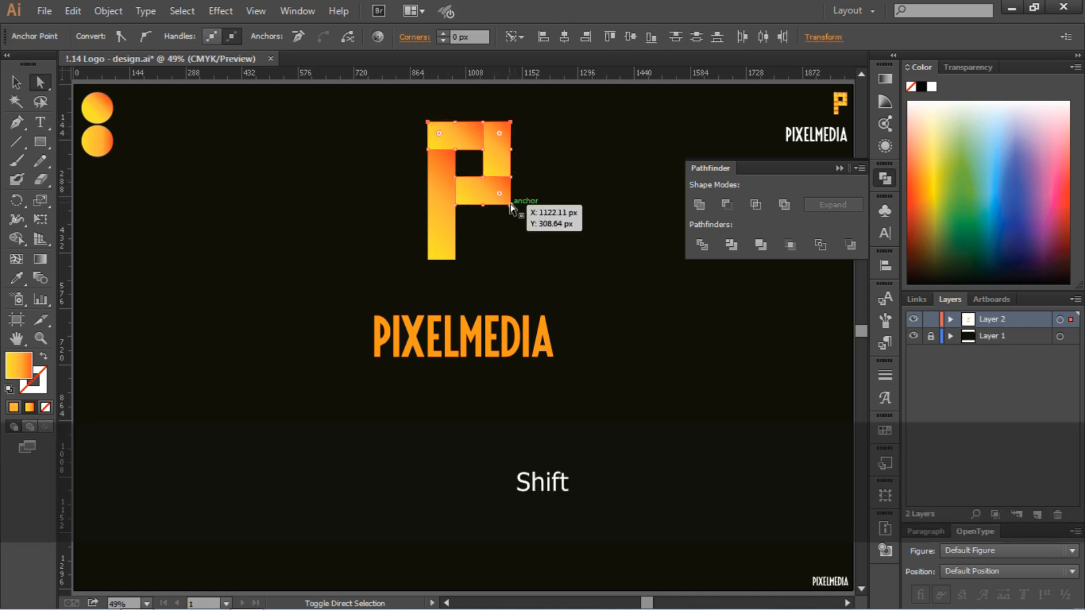
left_click_drag(448, 249, 443, 247)
left_click(368, 192)
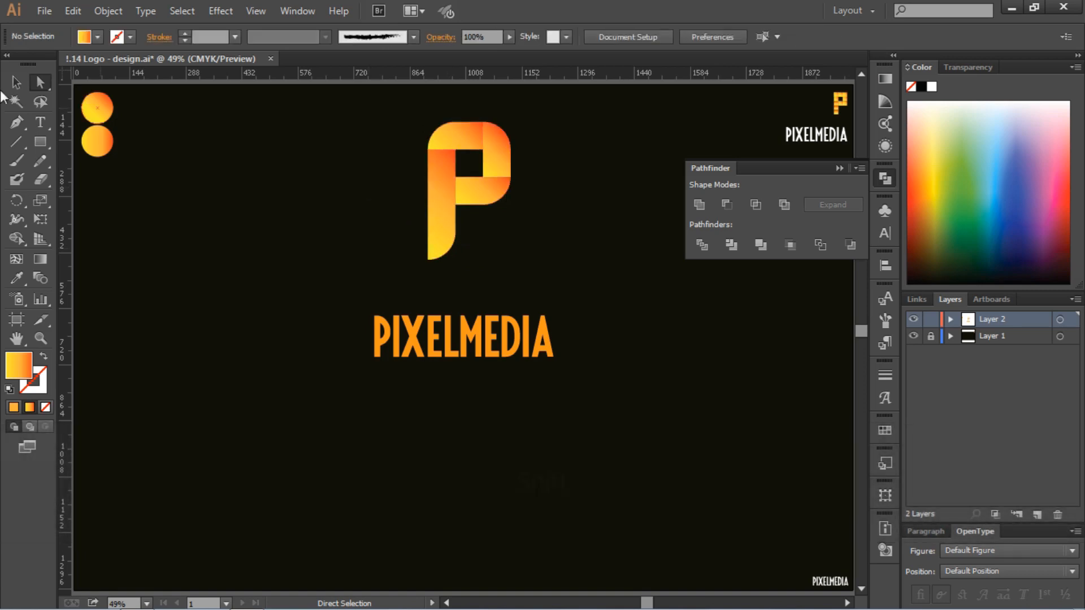
Group all the pieces of the P and scale the group down proportionally to just over half its size.
left_click_drag(381, 109, 524, 228)
right_click(489, 191)
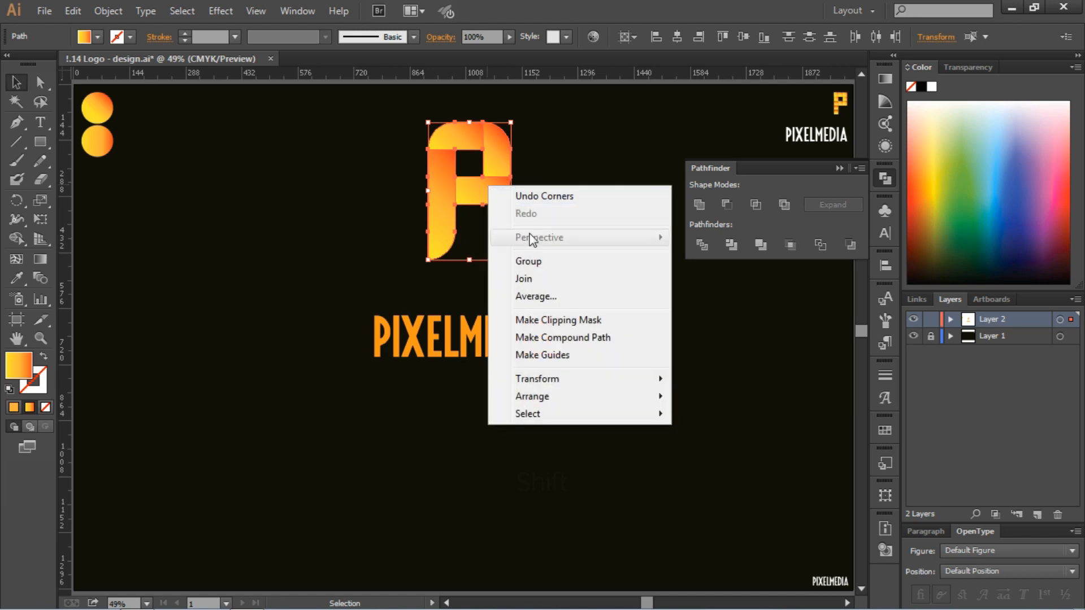
left_click(545, 261)
left_click_drag(511, 260, 475, 200)
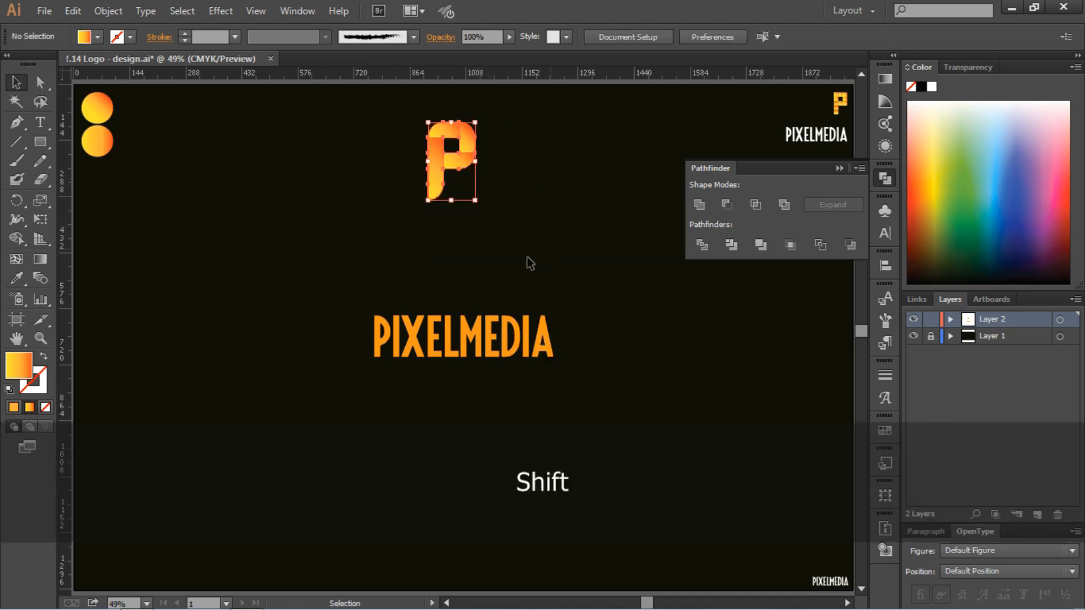
left_click(528, 261)
Fill the whole PIXELMEDIA wordmark with the lower circle's gradient using the Eyedropper.
left_click(472, 336)
left_click_drag(302, 271, 677, 425)
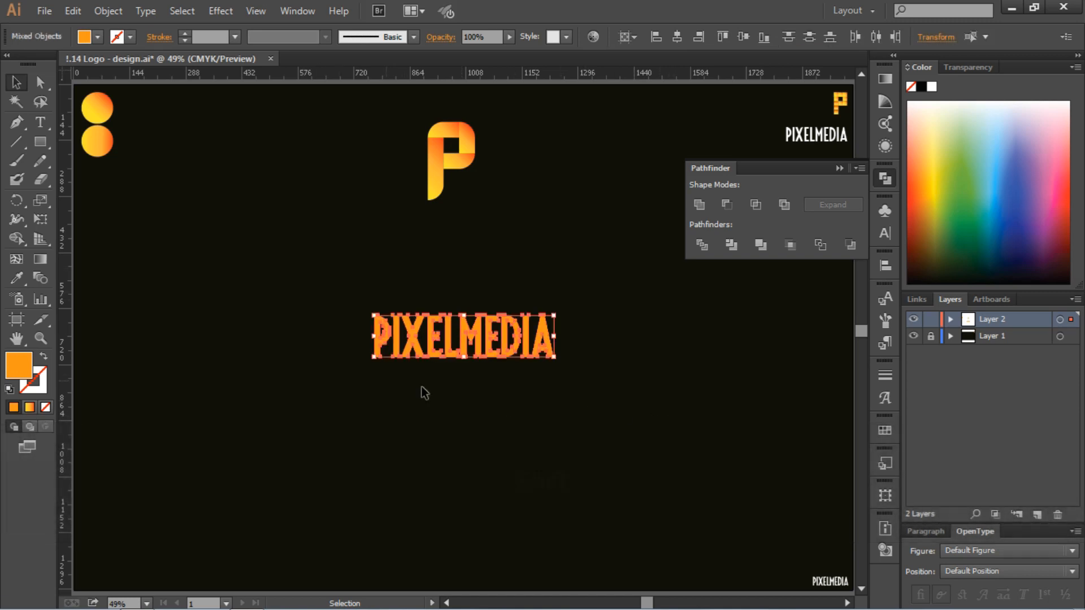
left_click(18, 279)
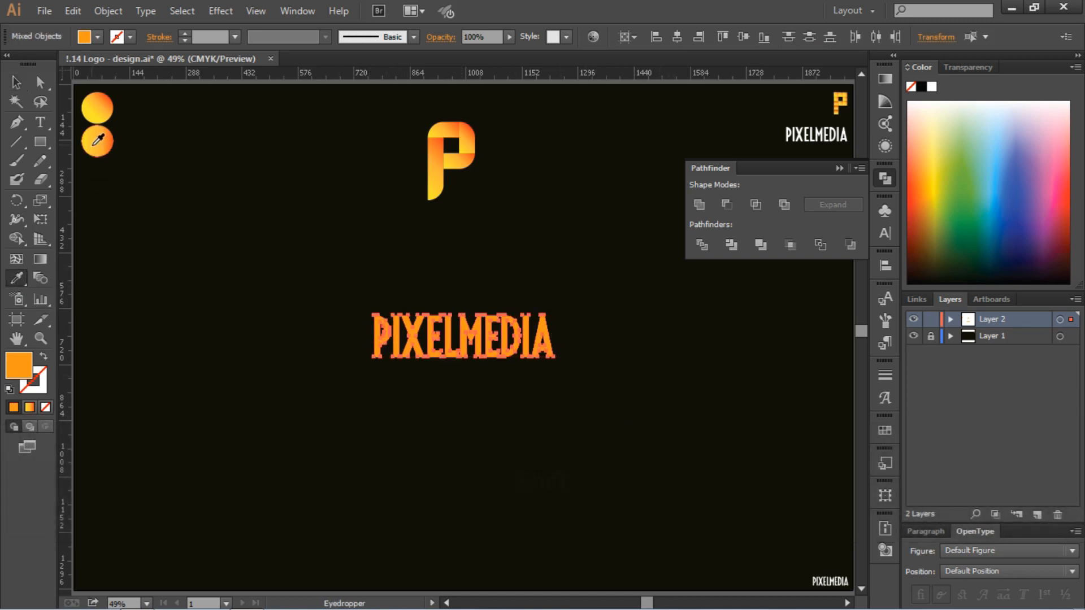
left_click(98, 140)
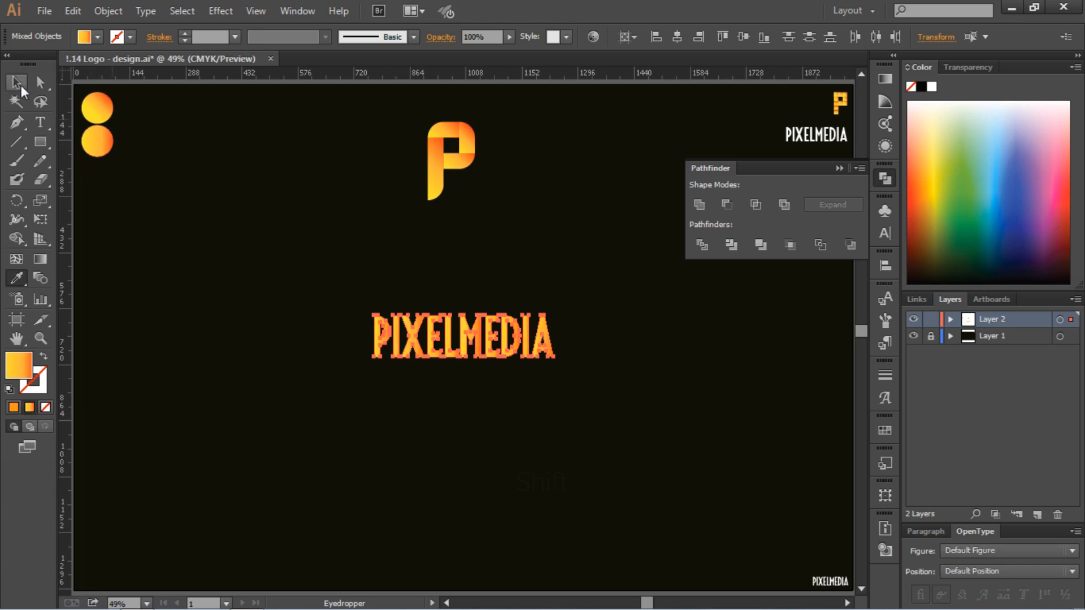
left_click(18, 83)
Set the wordmark's linear gradient angle to 0°.
left_click(885, 78)
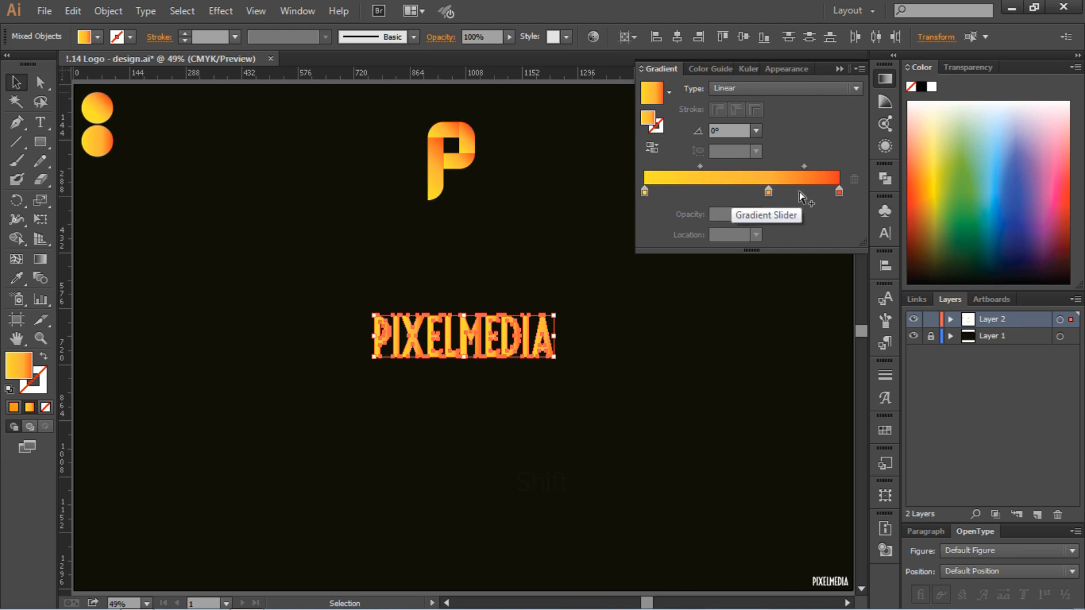
left_click(756, 130)
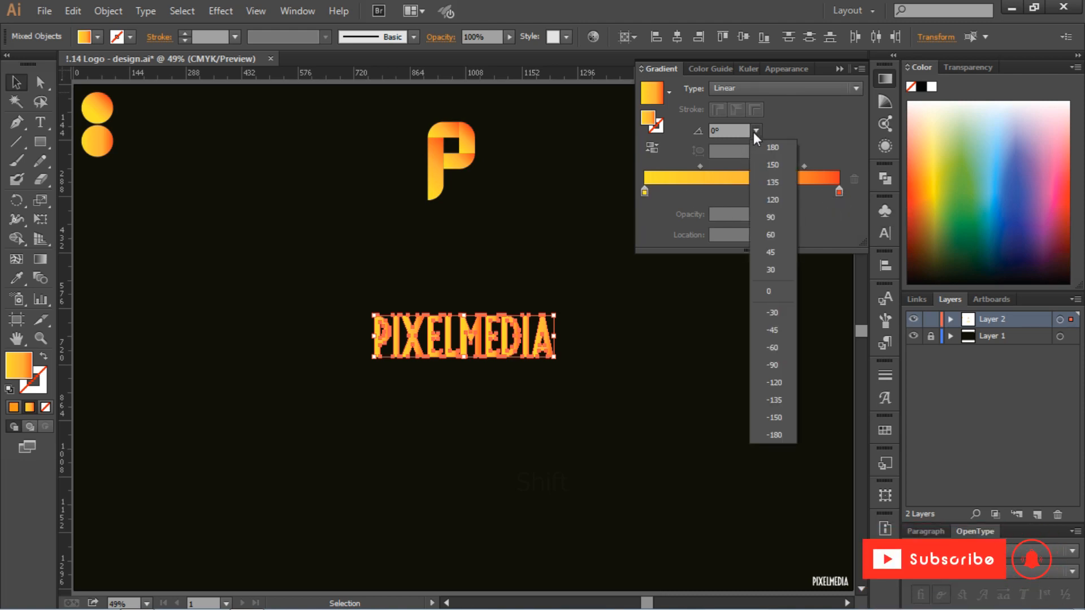
left_click(777, 292)
left_click(839, 69)
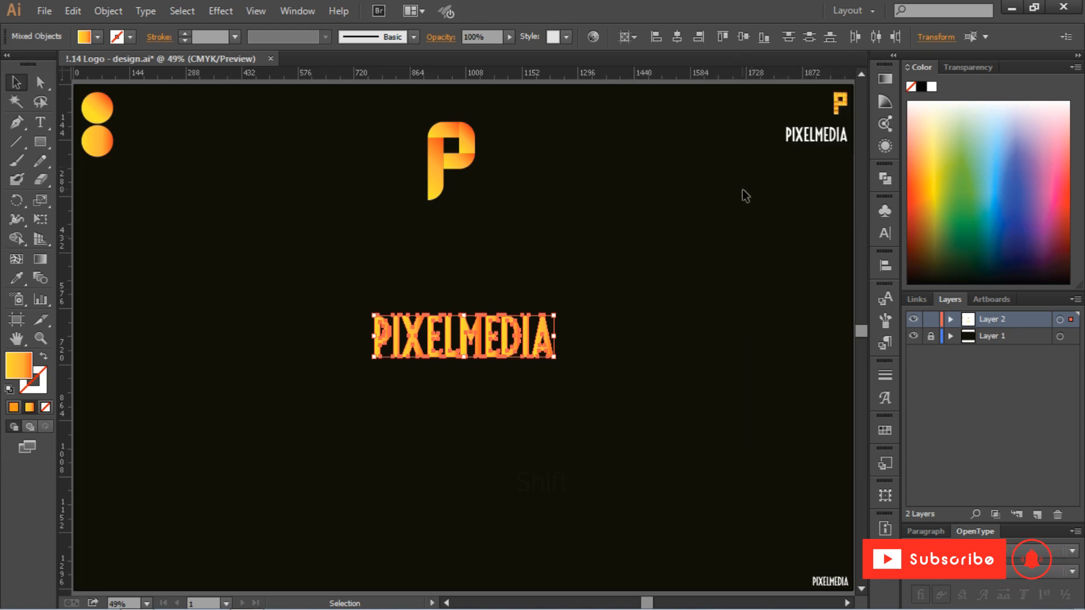
left_click(743, 197)
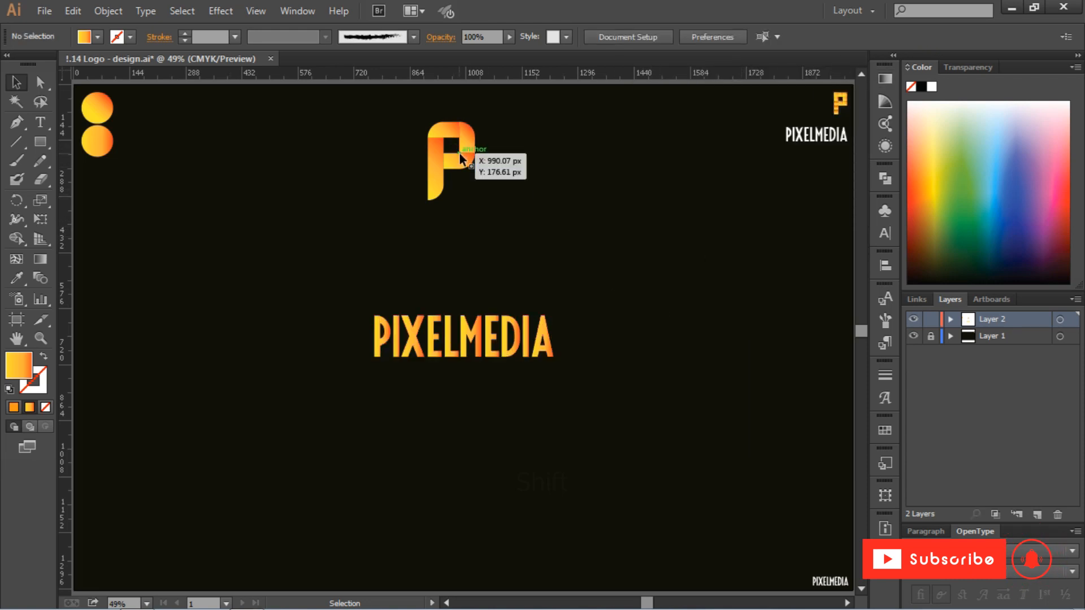
Place the P symbol just before the start of the wordmark and inspect its gradient's yellow stop.
left_click_drag(461, 164, 338, 341)
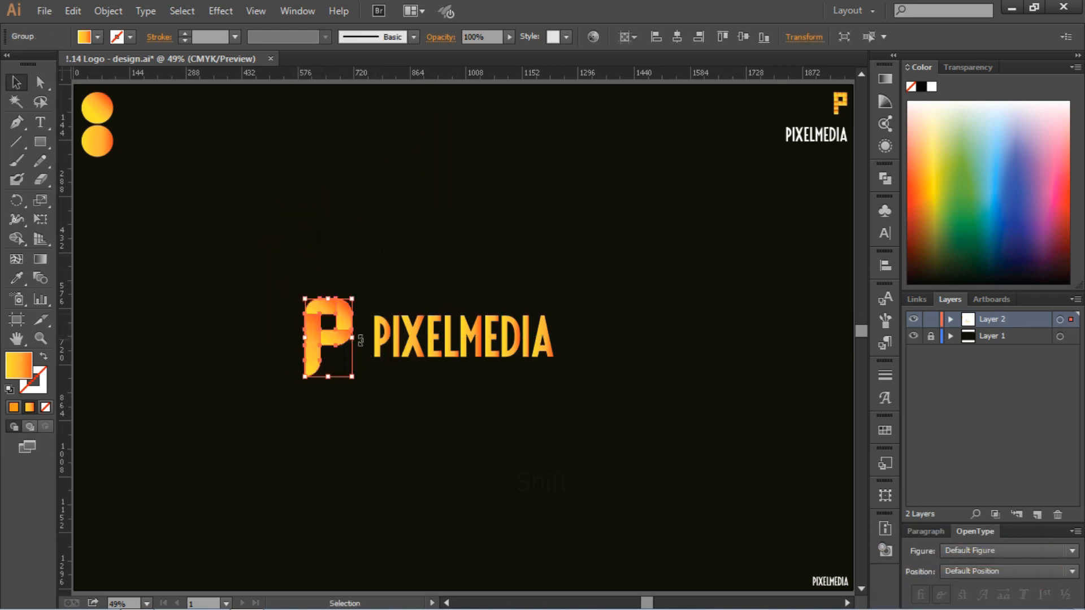
left_click(885, 78)
left_click(661, 193)
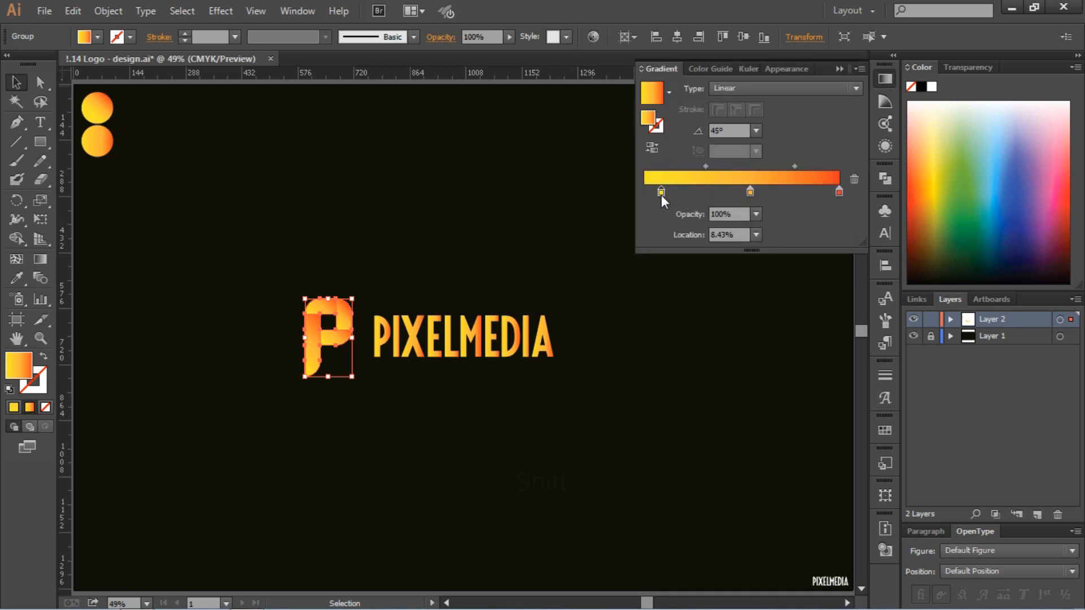
left_click(599, 206)
left_click(841, 69)
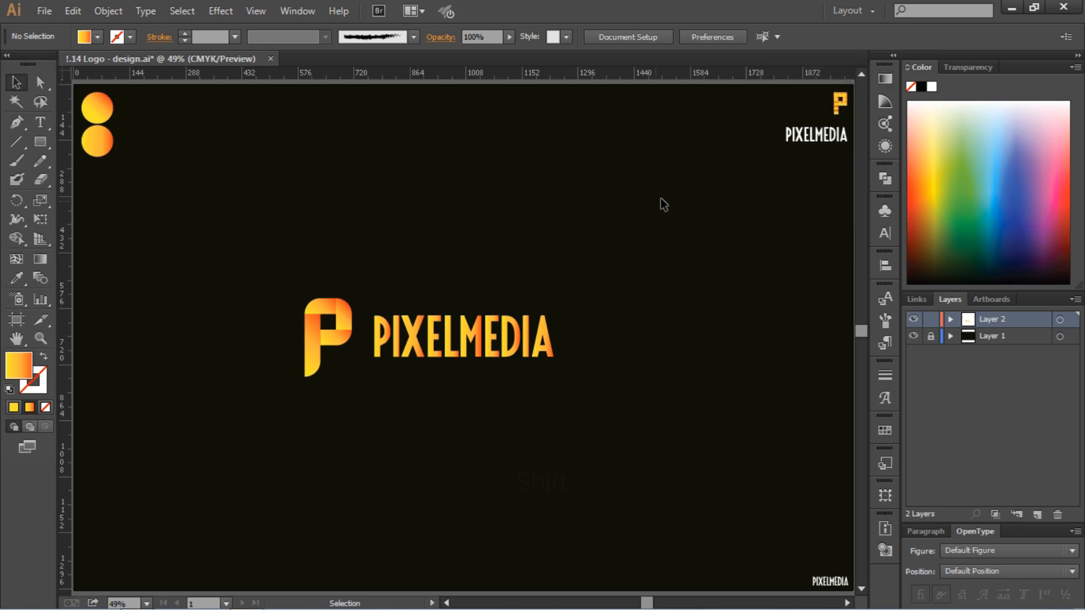
Group the wordmark's letters and centre the group horizontally and vertically on the artboard.
left_click(436, 343)
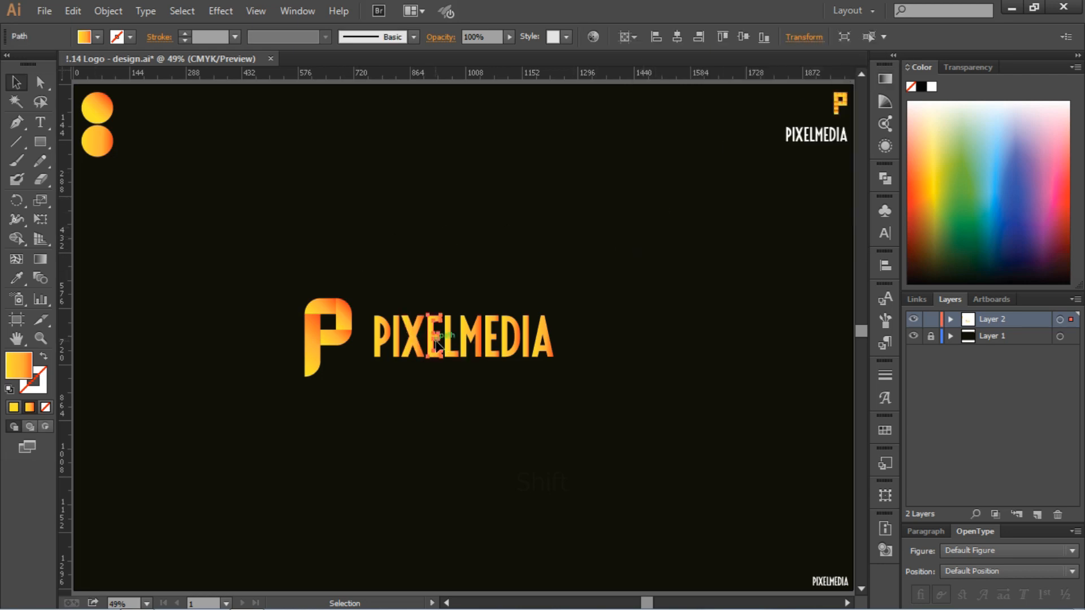
left_click_drag(372, 295, 545, 371)
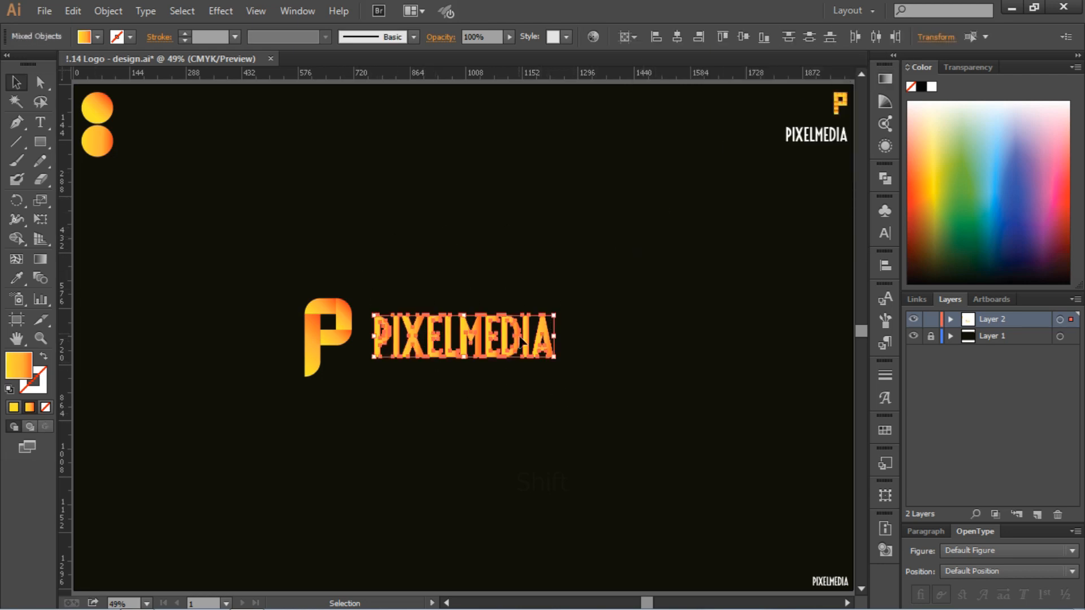
right_click(518, 332)
left_click(557, 412)
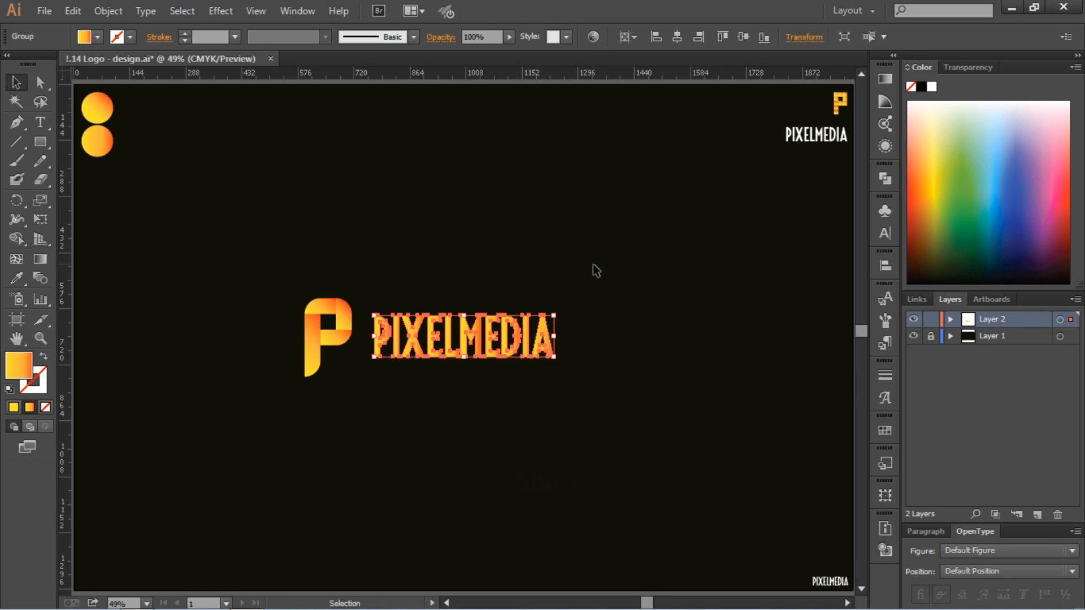
left_click(680, 40)
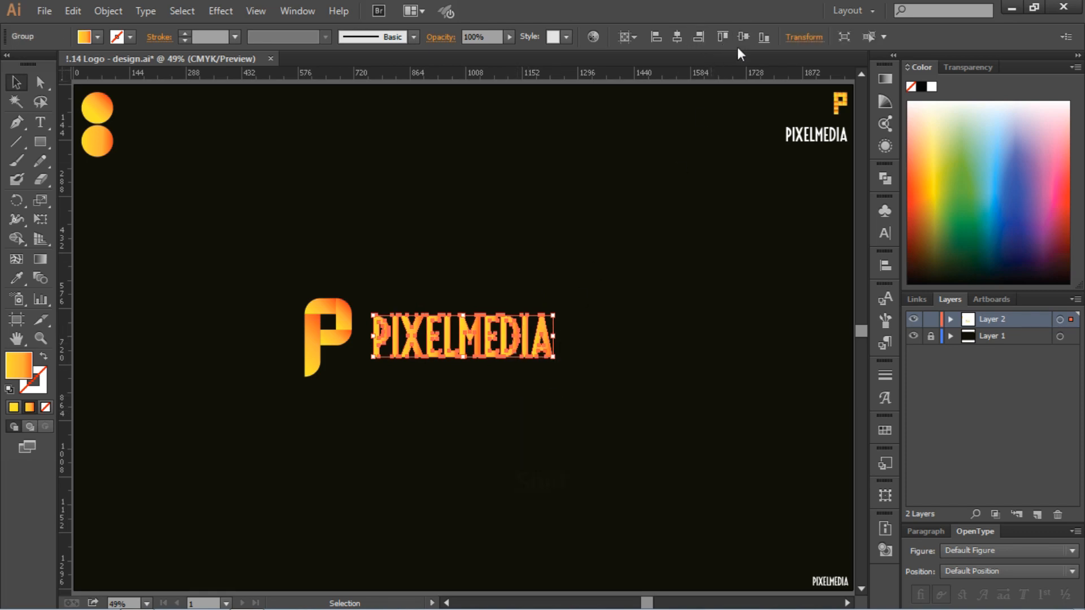
left_click(744, 37)
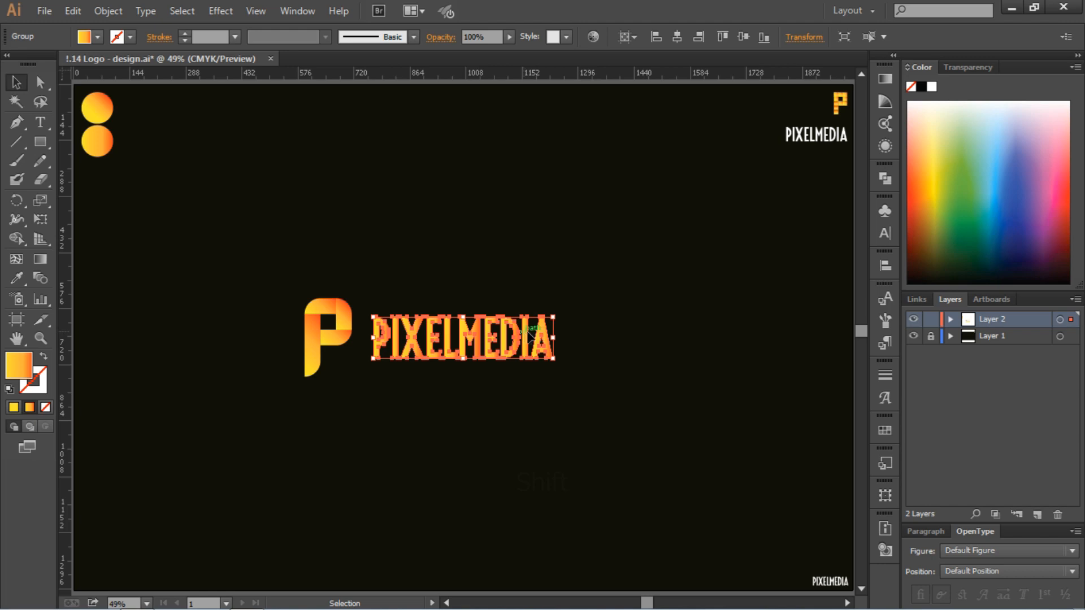
Shift the wordmark away from the P and draw a thin vertical divider about 4 px wide and 229 px tall between them.
left_click_drag(528, 334, 558, 333)
left_click(605, 421)
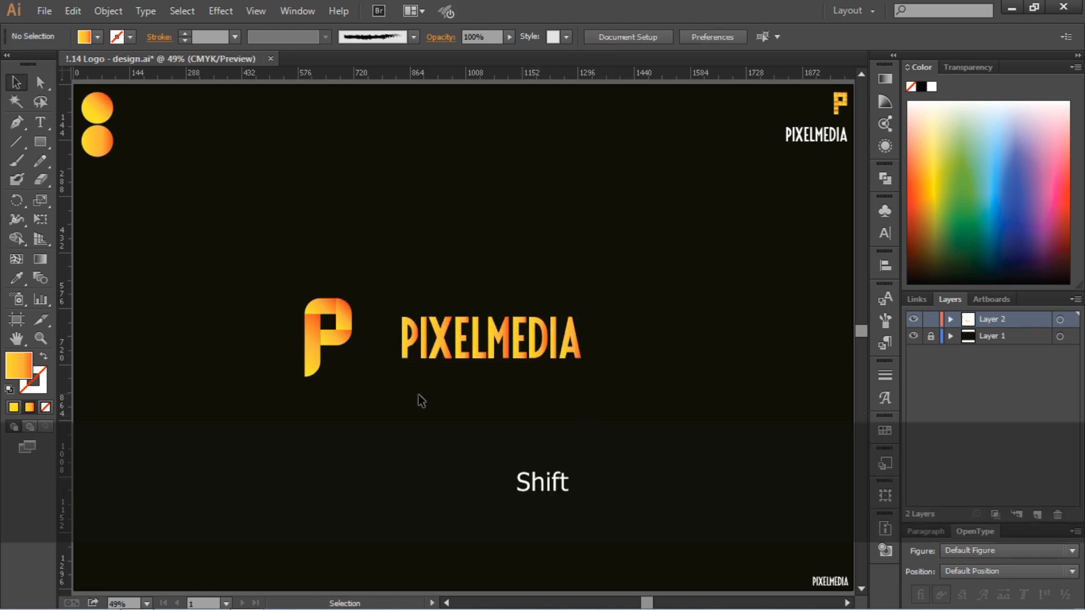
key("m")
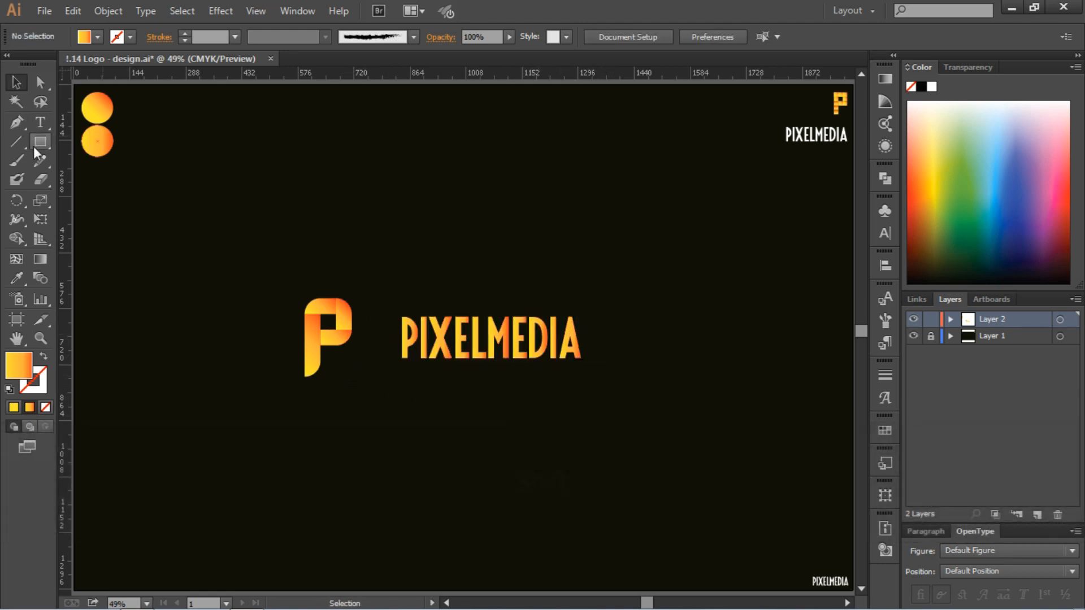
left_click_drag(378, 299, 380, 389)
key("v")
left_click(310, 203)
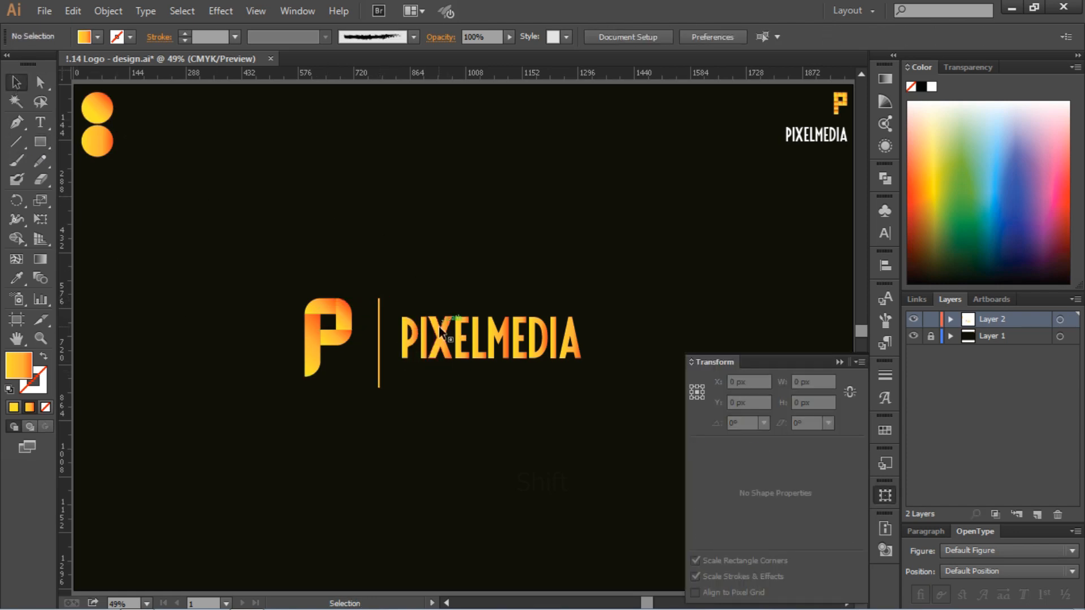
Centre the divider line vertically on the artboard.
left_click(379, 387)
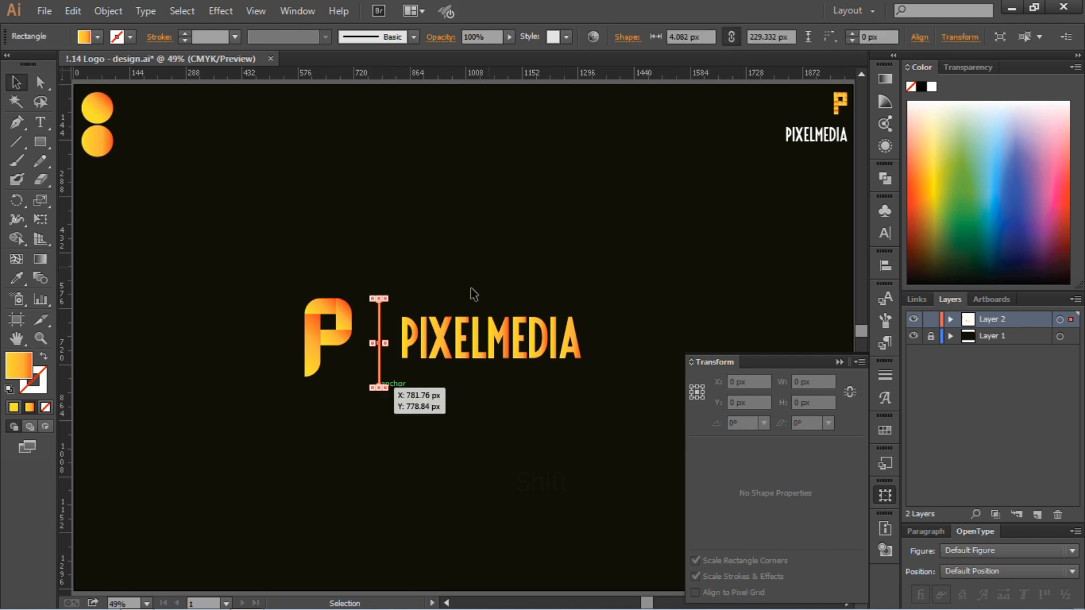
left_click(884, 265)
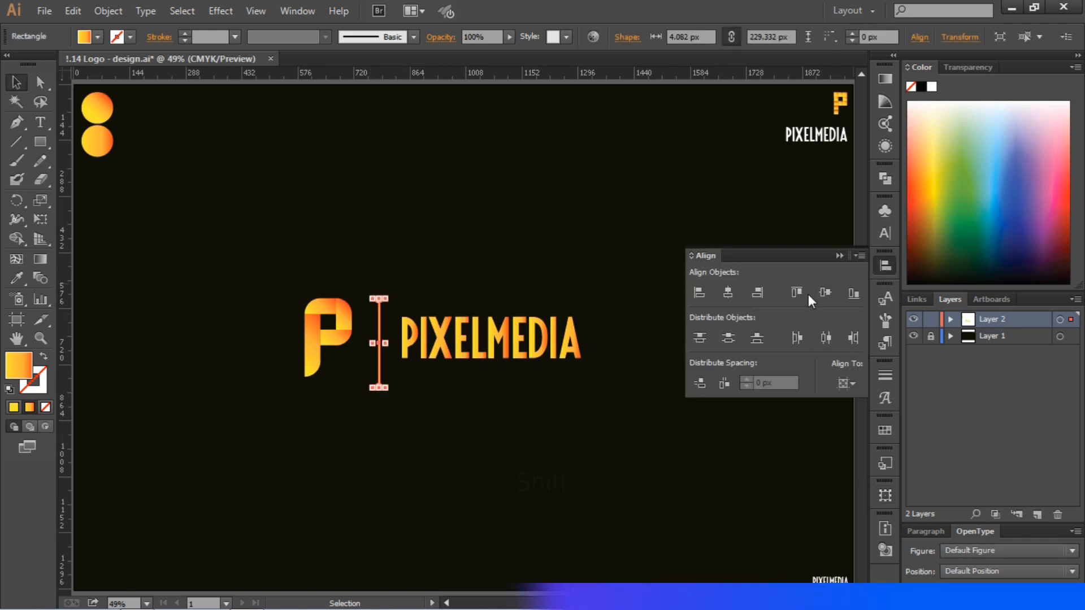
left_click(824, 293)
left_click(450, 281)
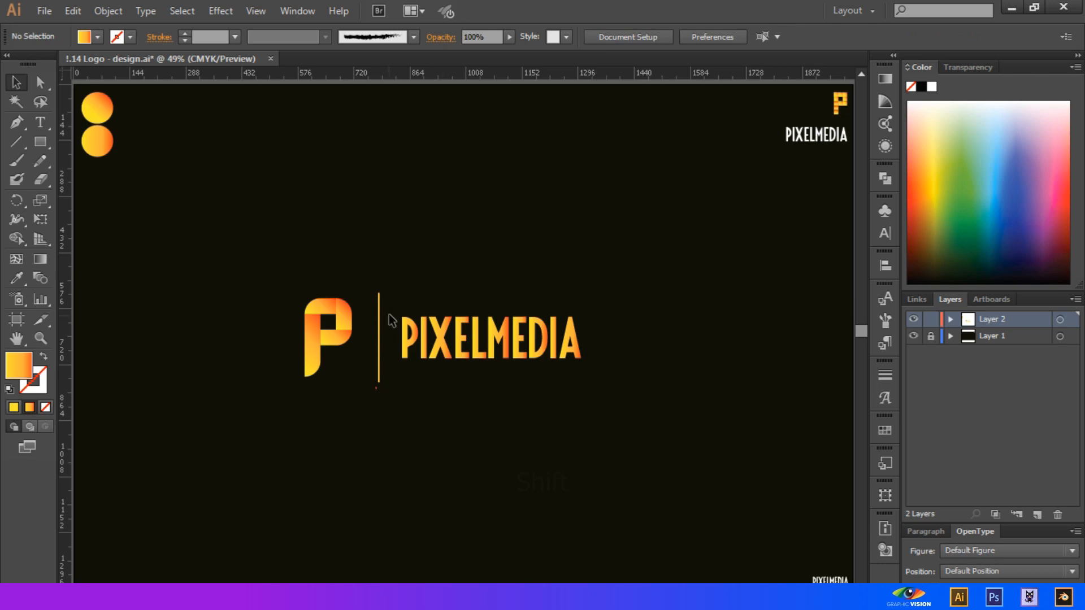
Scale the P symbol down slightly in proportion, place it nearer the divider, and nudge it left by two increments.
left_click(353, 303)
mouse_move(354, 303)
left_mouse_down()
mouse_move(356, 323)
mouse_move(359, 296)
mouse_move(379, 298)
mouse_move(358, 305)
mouse_move(358, 321)
left_mouse_up()
left_click(377, 274)
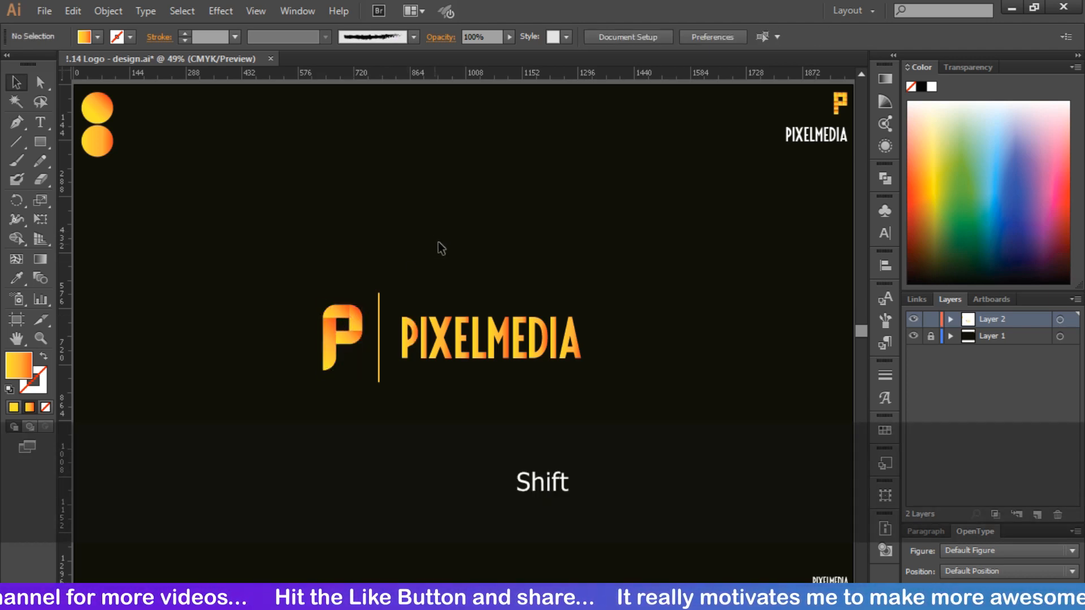
left_click(353, 334)
key("Left")
key("Left")
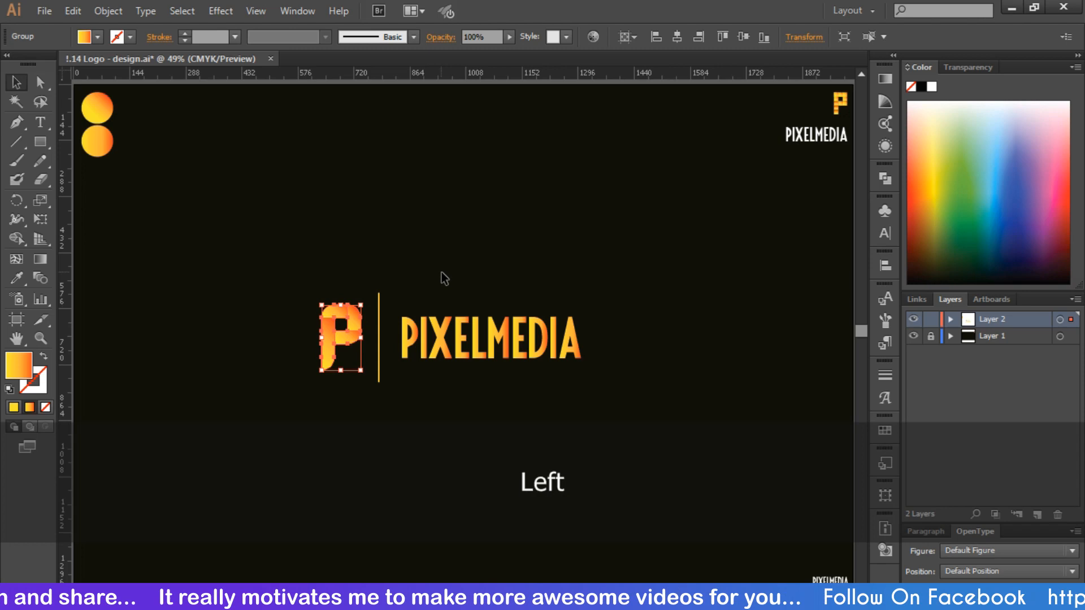
Nudge the divider line right by two increments to even out the spacing.
left_click(410, 289)
left_click(384, 318)
key("Right")
key("Right")
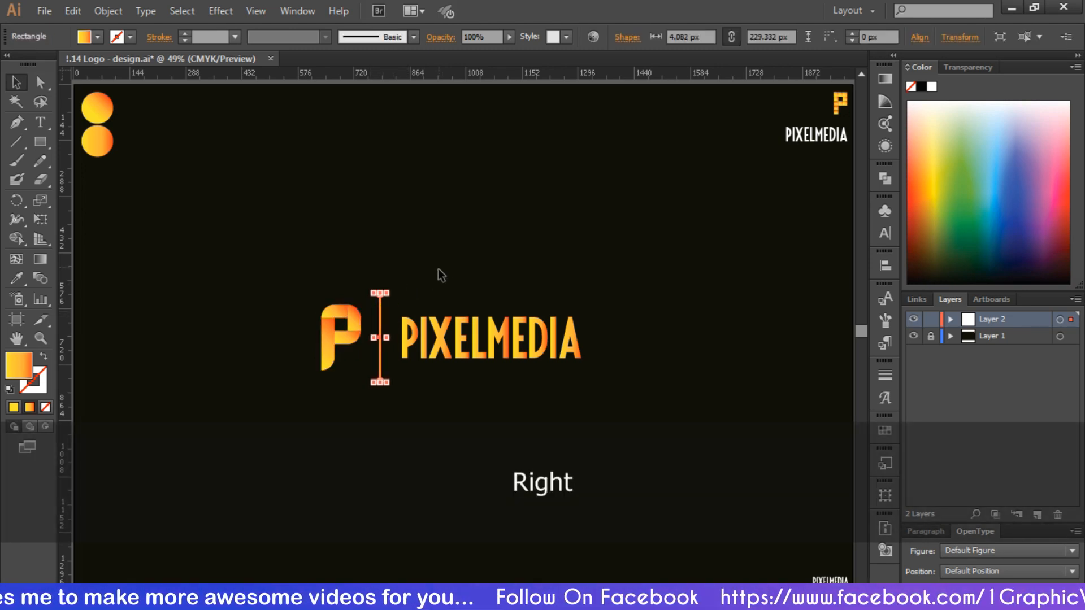
left_click(442, 274)
Group the P symbol, divider and wordmark together and centre the complete logo on the artboard.
left_click_drag(260, 230, 687, 508)
right_click(543, 371)
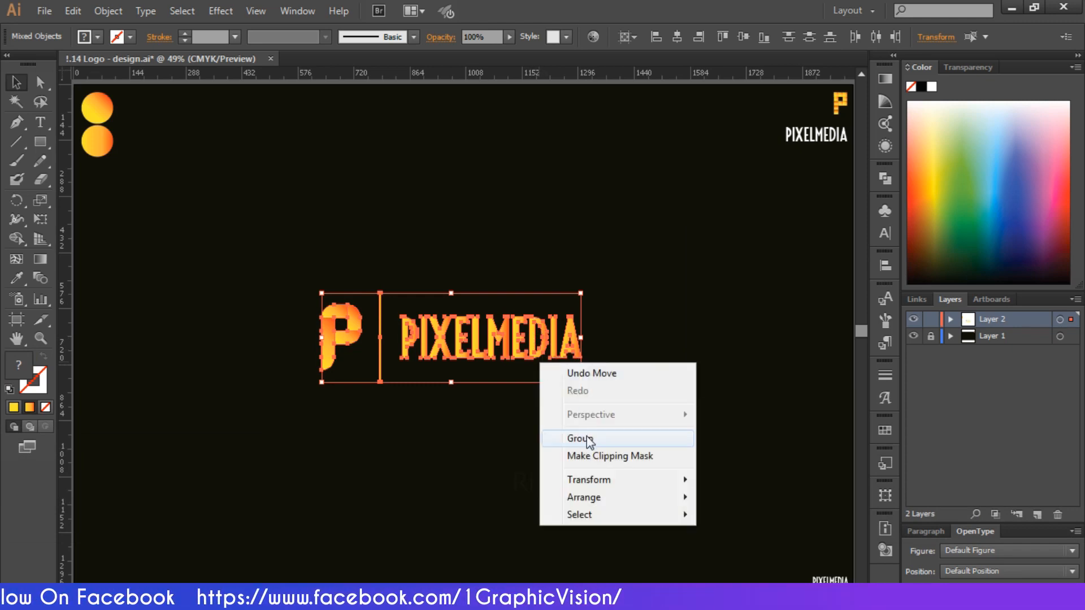
left_click(560, 437)
left_click(678, 38)
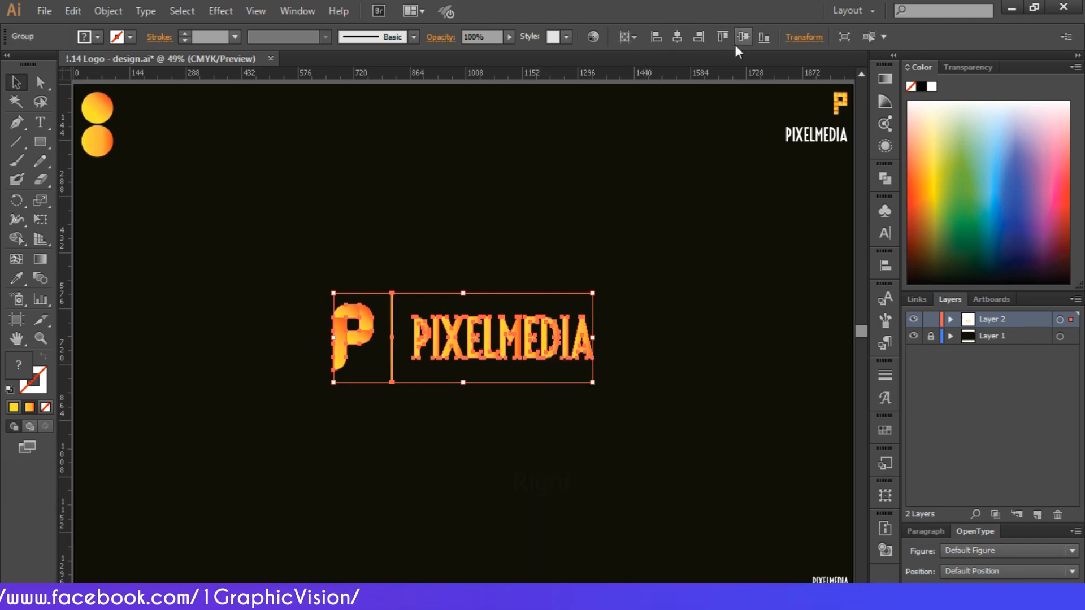
left_click(737, 203)
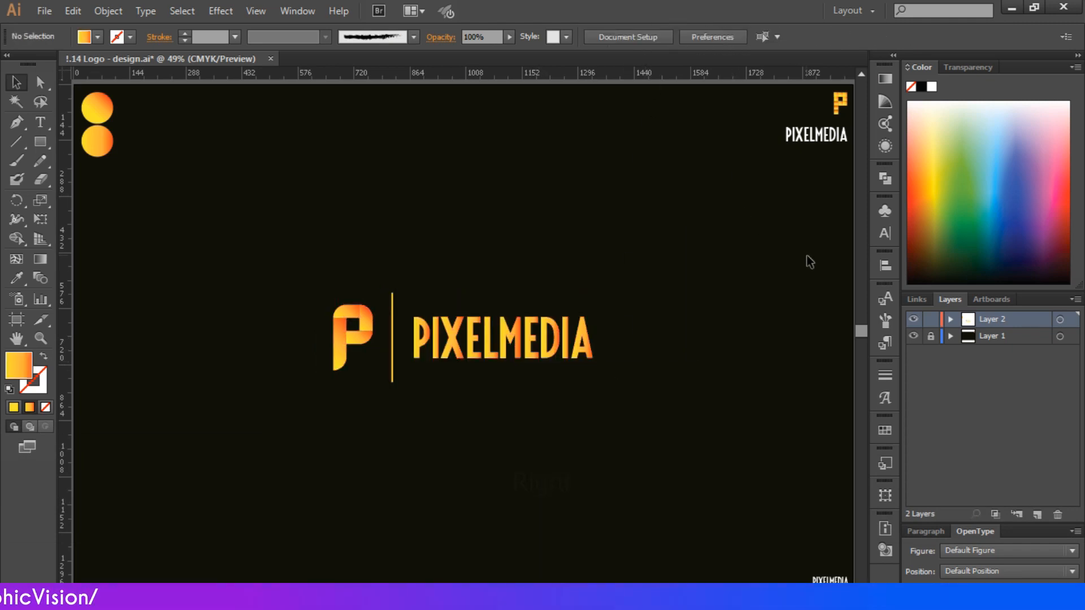